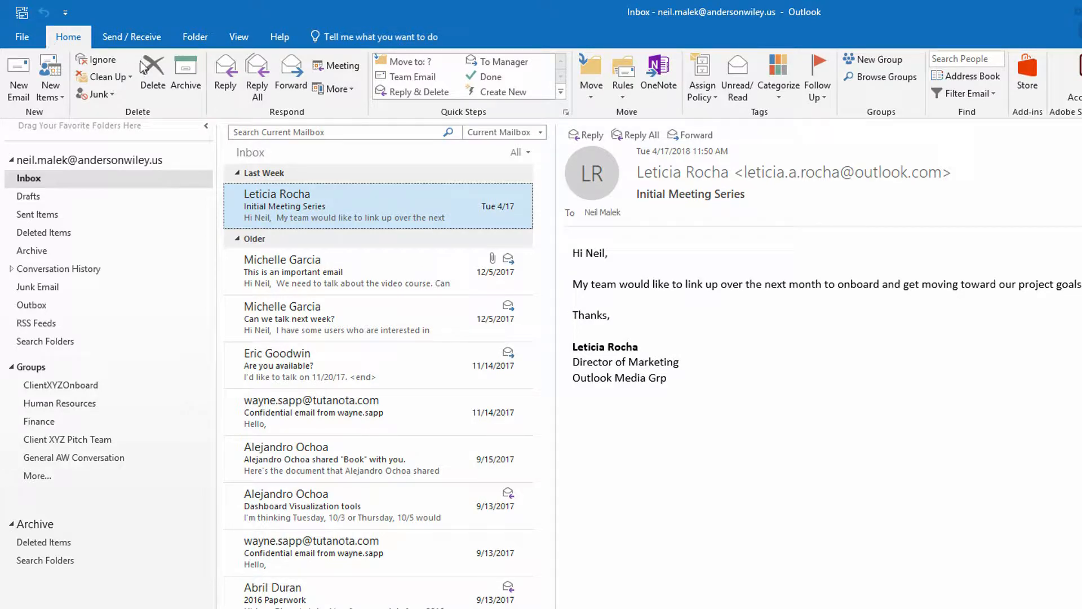
# Step: Show the View ribbon's options for the Inbox
pyautogui.click(248, 37)
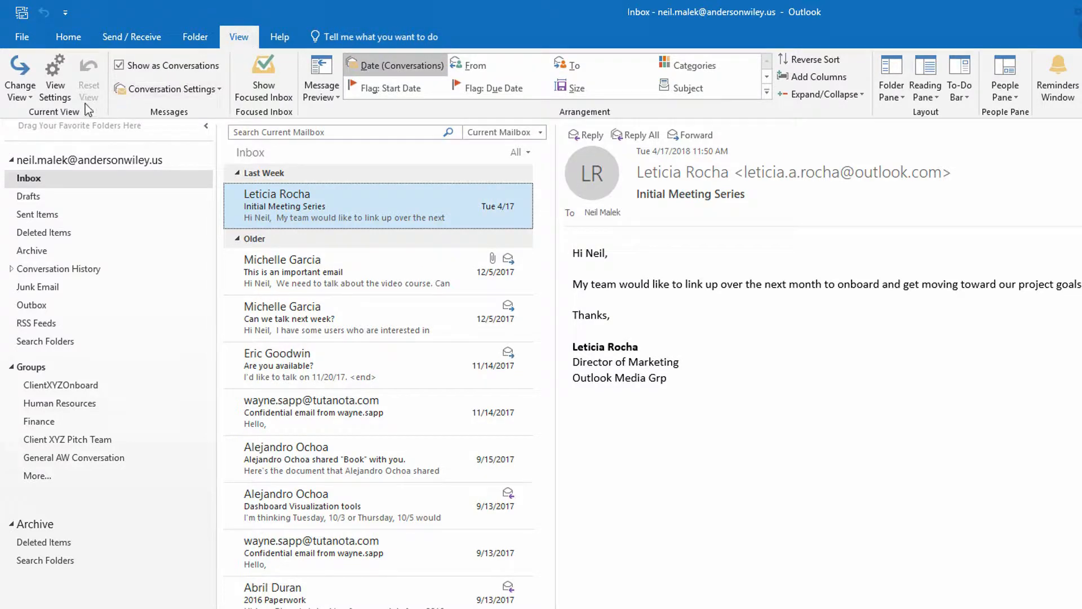
# Step: Open Advanced View Settings for the Compact view
pyautogui.click(55, 91)
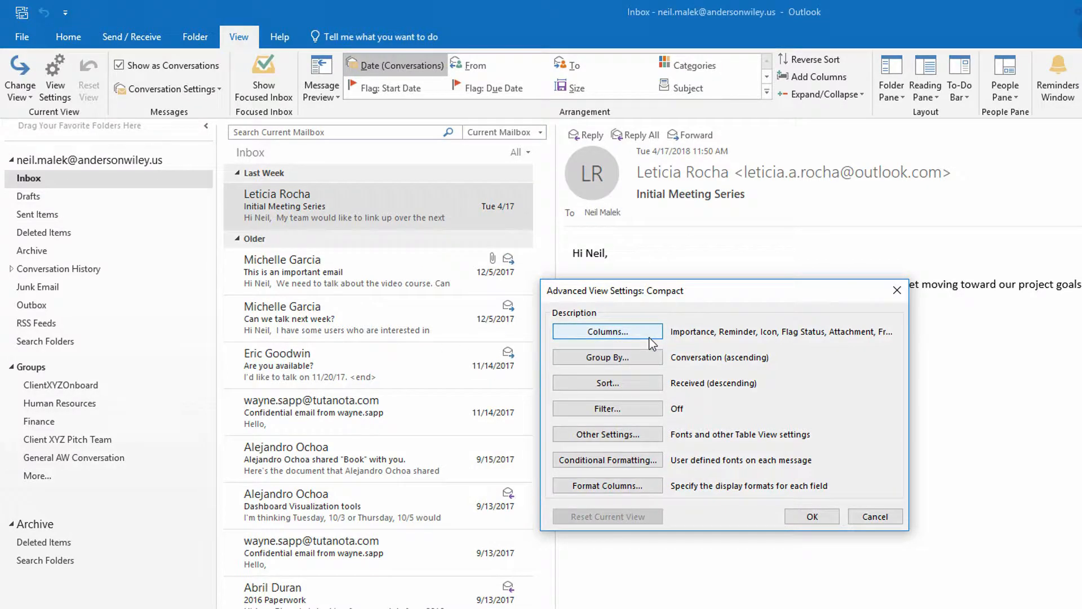
# Step: Add a new conditional formatting rule named with the sender's full name, ready for font styling
pyautogui.click(605, 465)
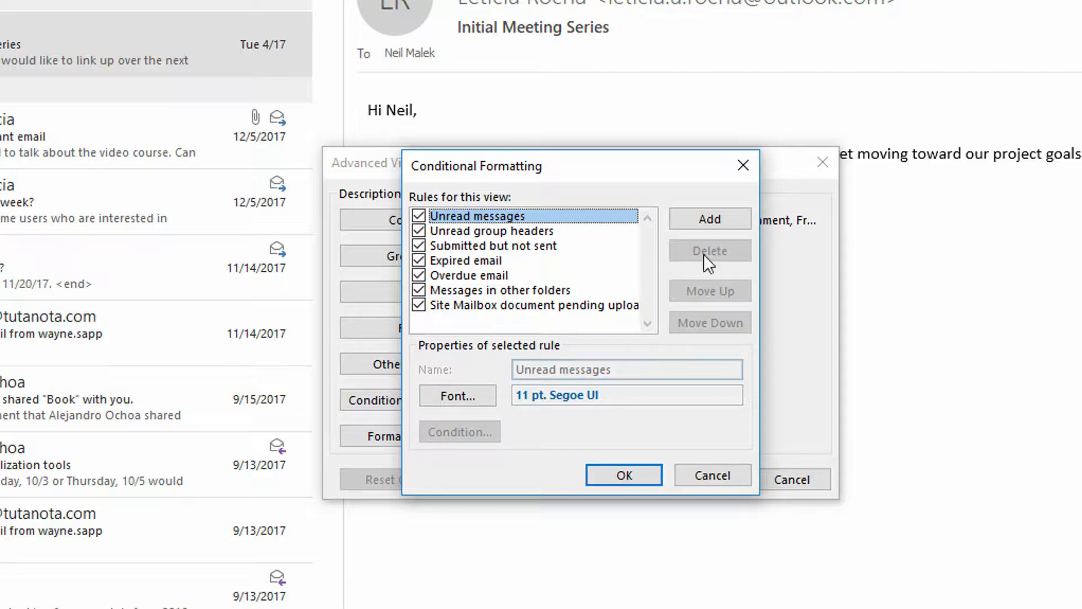
pyautogui.click(715, 218)
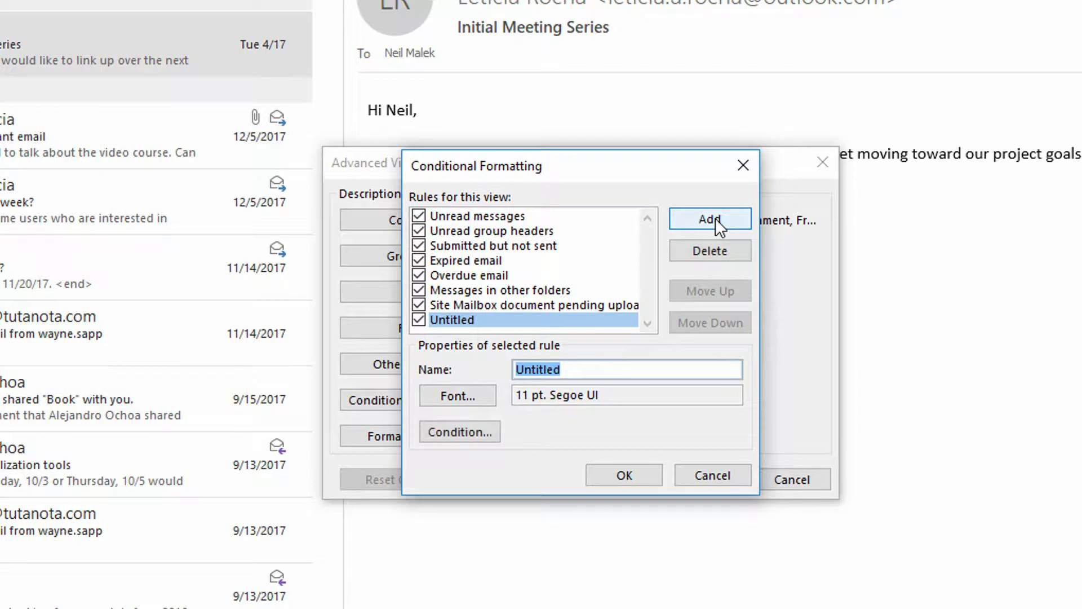
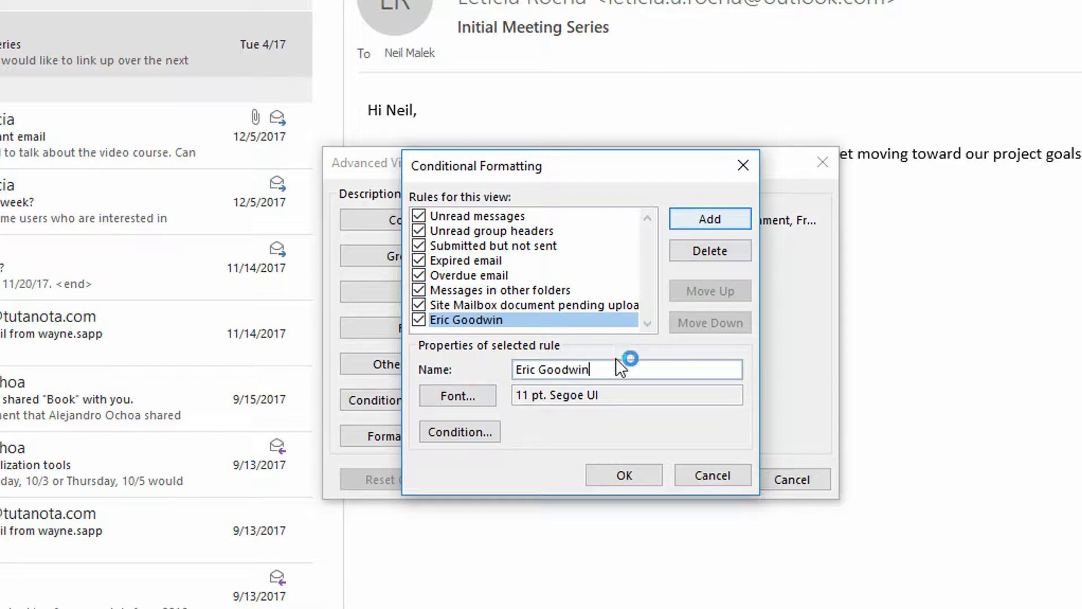
pyautogui.click(483, 396)
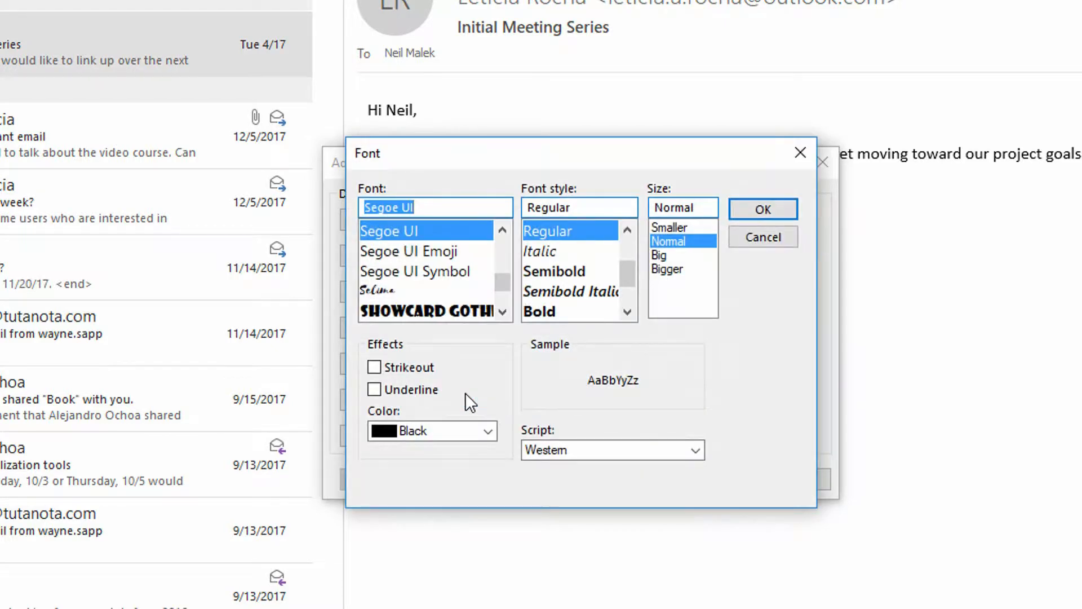
# Step: Give the rule purple Semibold text, then move on to its condition
pyautogui.click(542, 271)
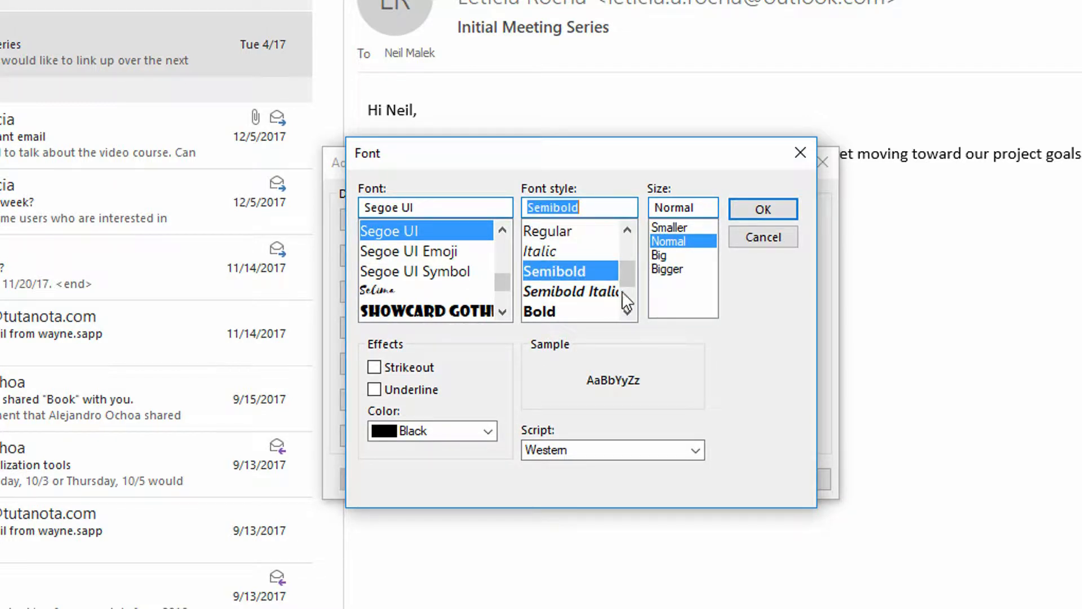
pyautogui.click(486, 427)
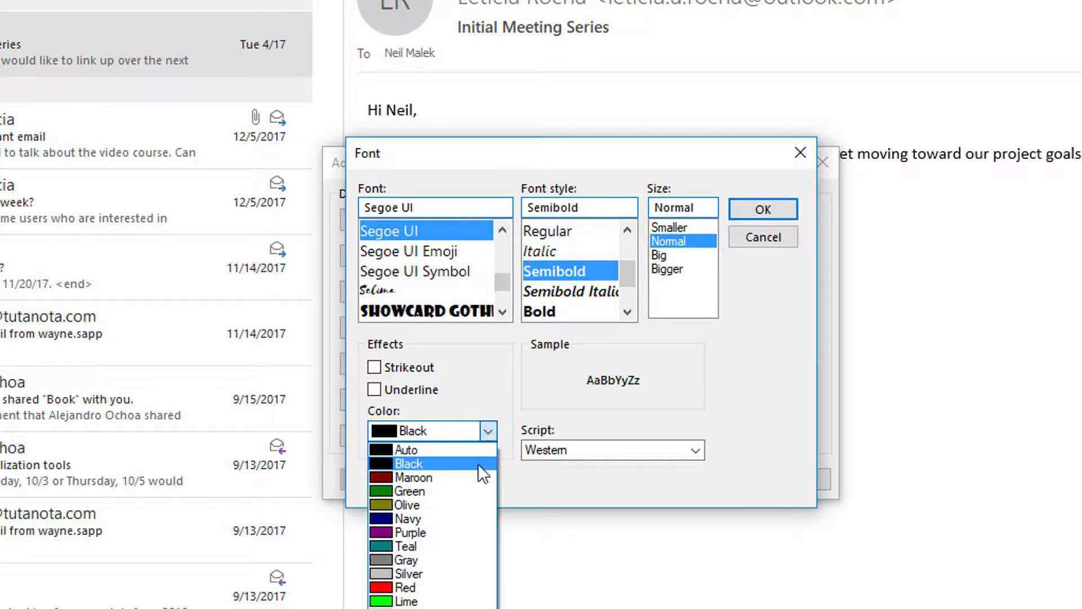
pyautogui.click(457, 530)
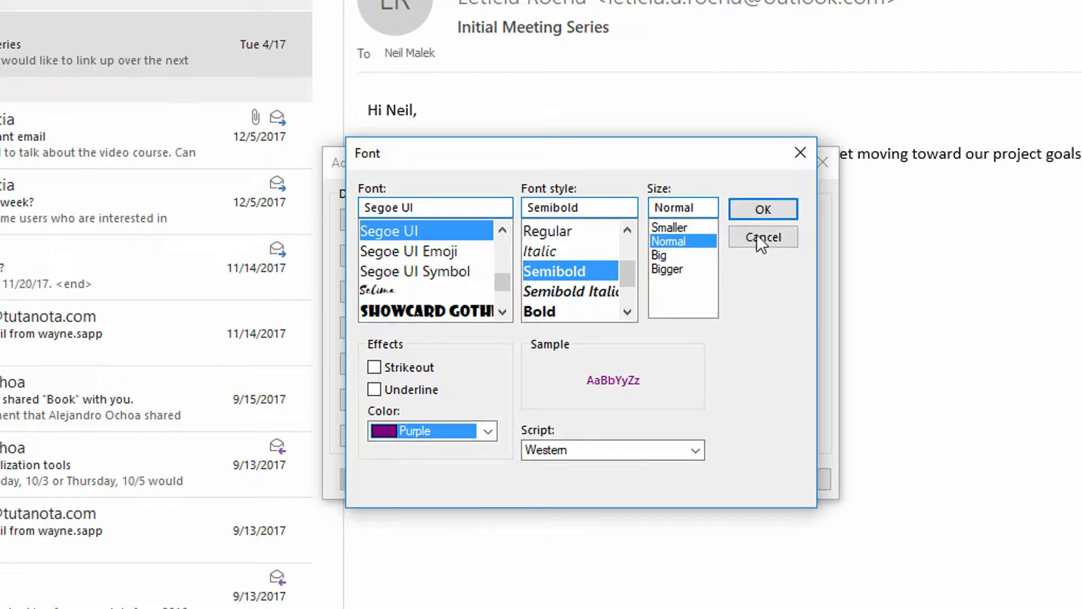
pyautogui.click(758, 218)
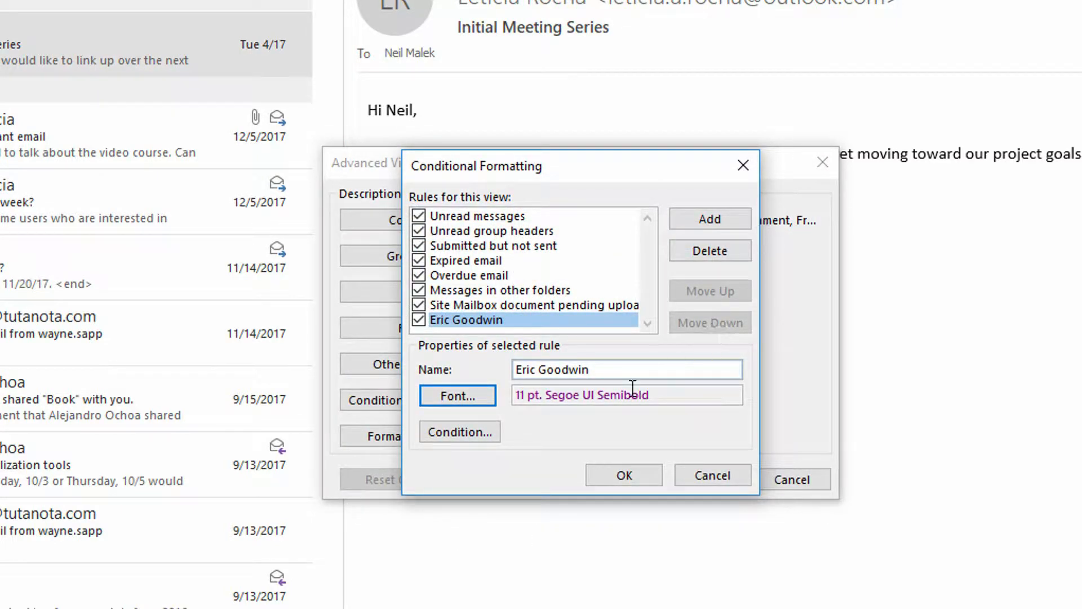
pyautogui.click(488, 433)
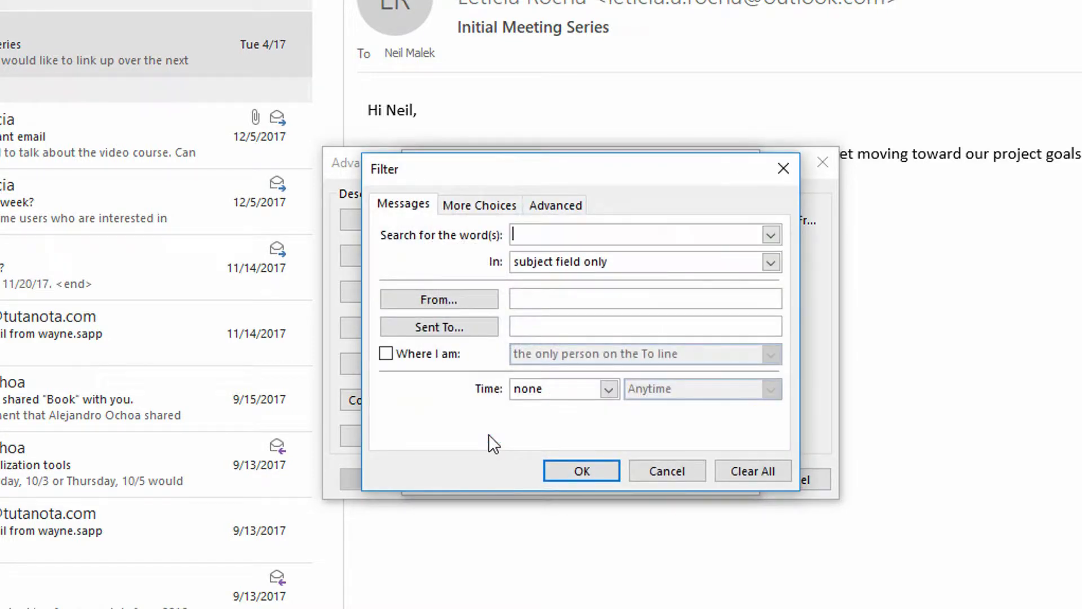
# Step: Make the rule match mail from the sender's gmx.com e-mail address and save the rules
pyautogui.click(542, 303)
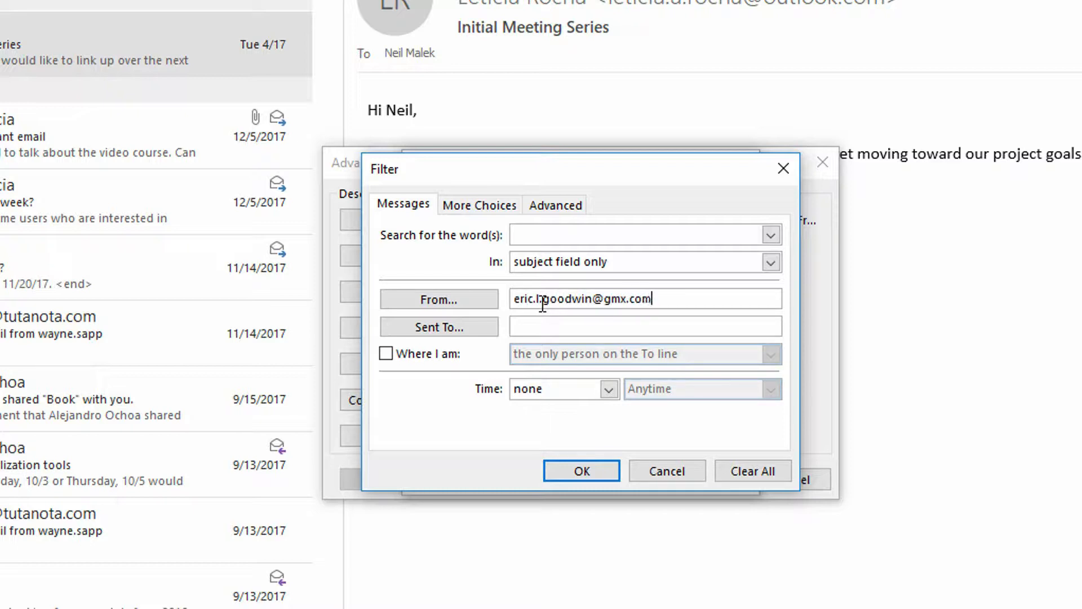
pyautogui.click(594, 478)
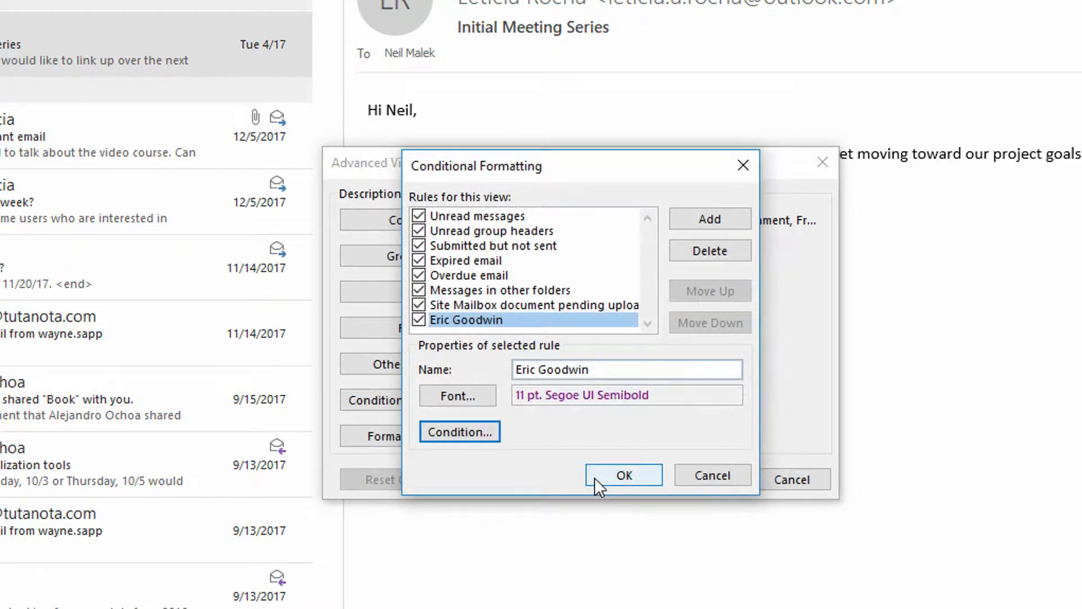
pyautogui.click(624, 478)
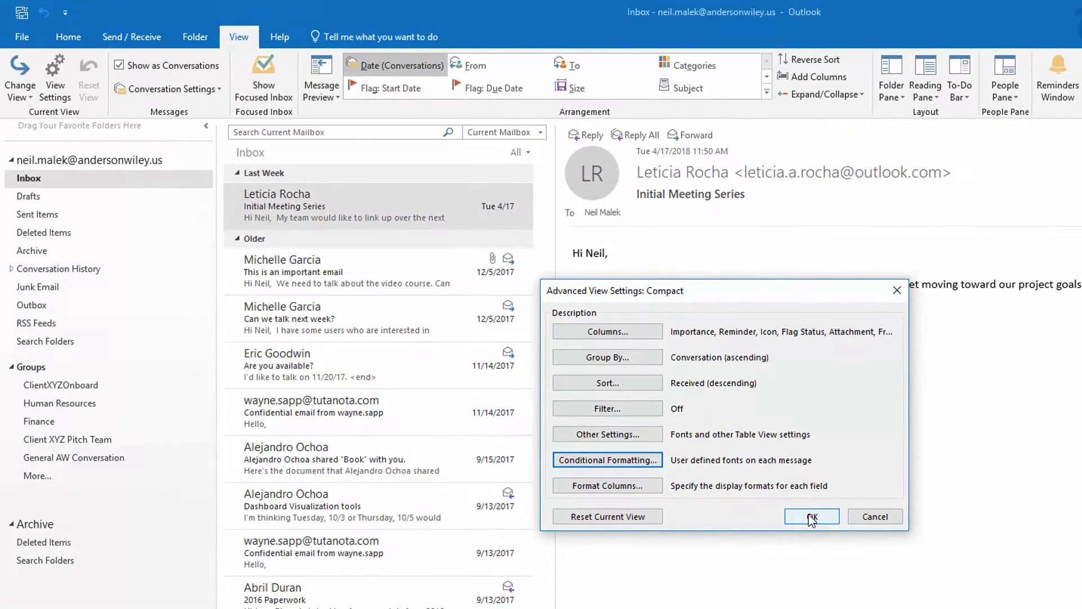
# Step: Apply the rule to show the sender's mail in purple, then check another gmx.com sender
pyautogui.click(812, 516)
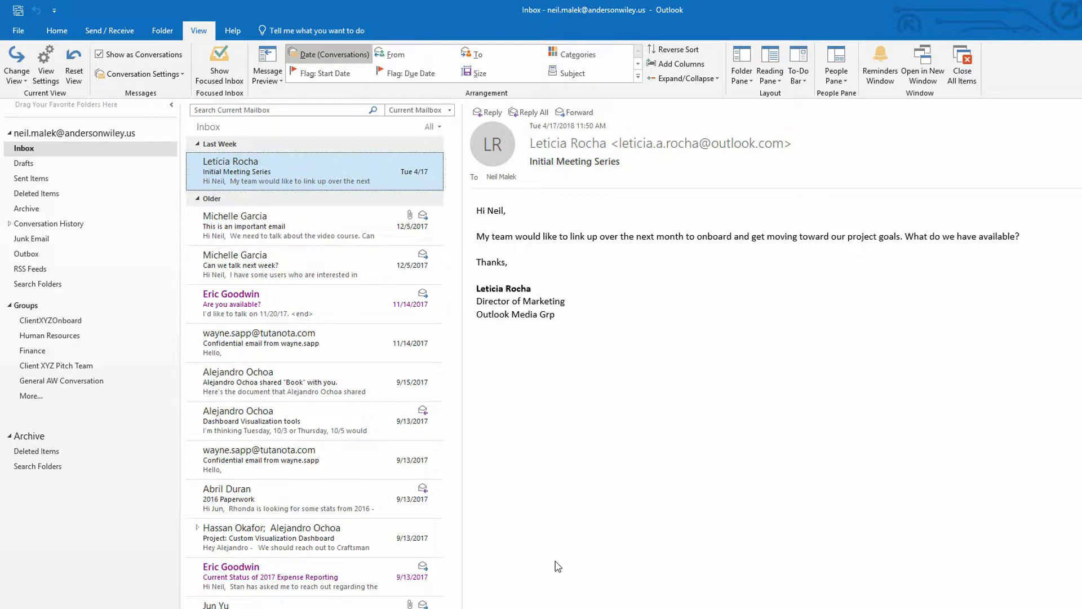
pyautogui.click(246, 243)
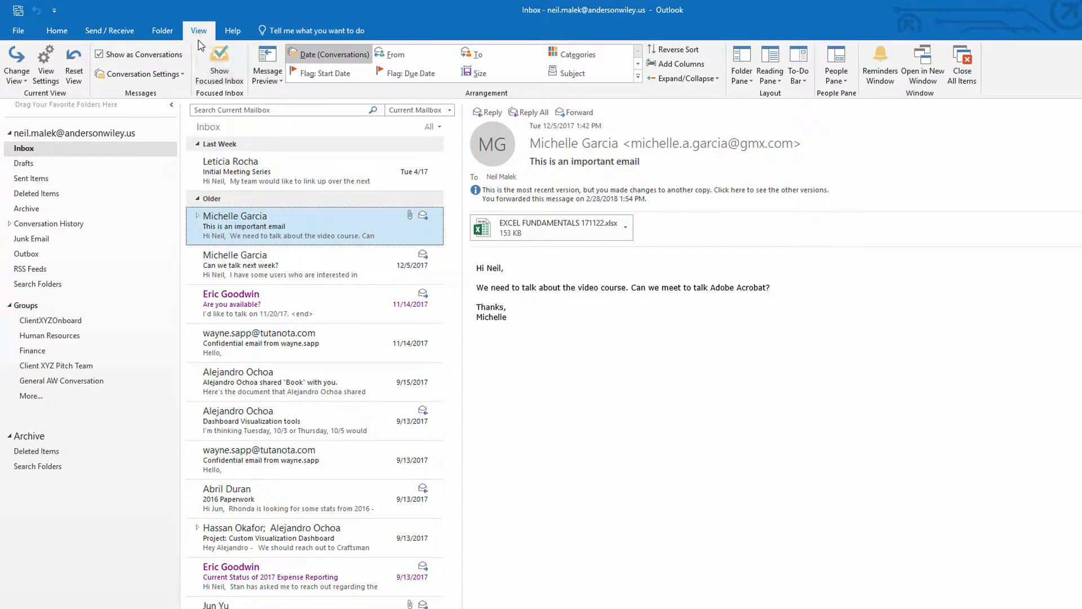
pyautogui.click(54, 72)
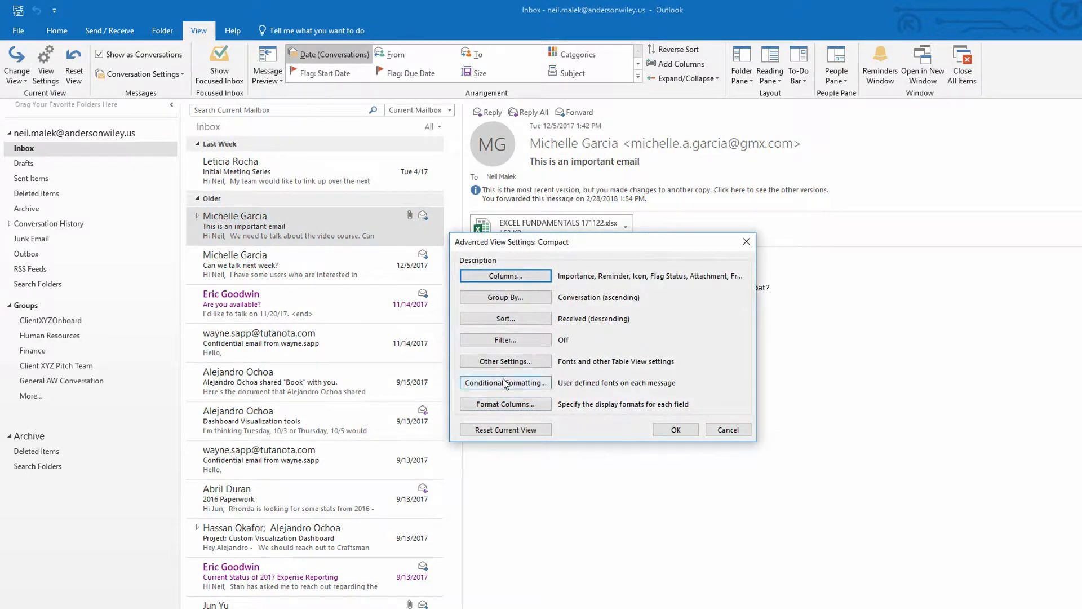
# Step: Rename the existing sender formatting rule to 'GMX'
pyautogui.click(508, 382)
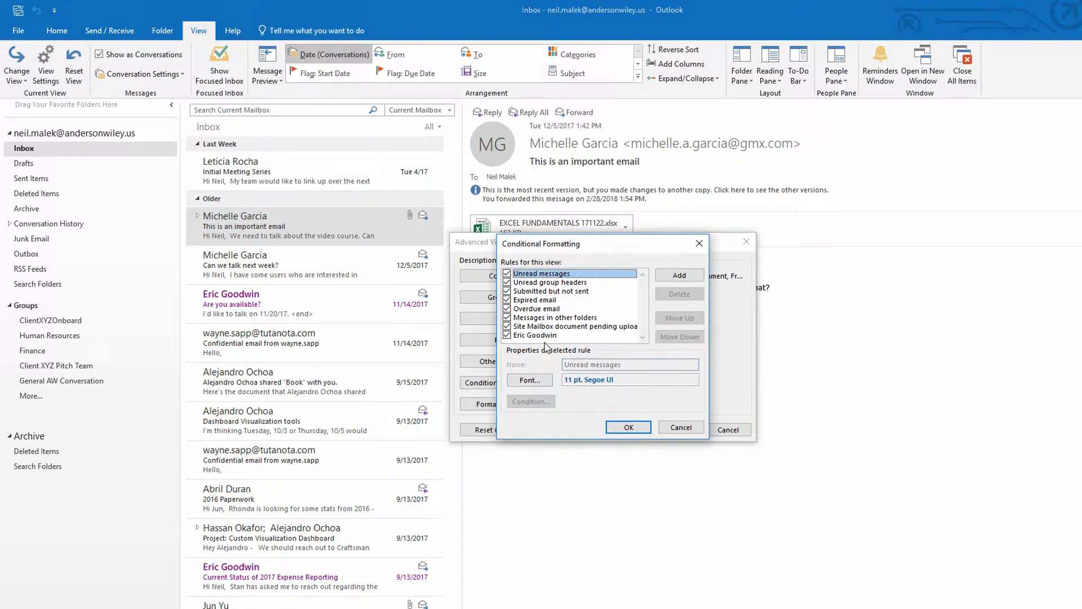
pyautogui.click(546, 335)
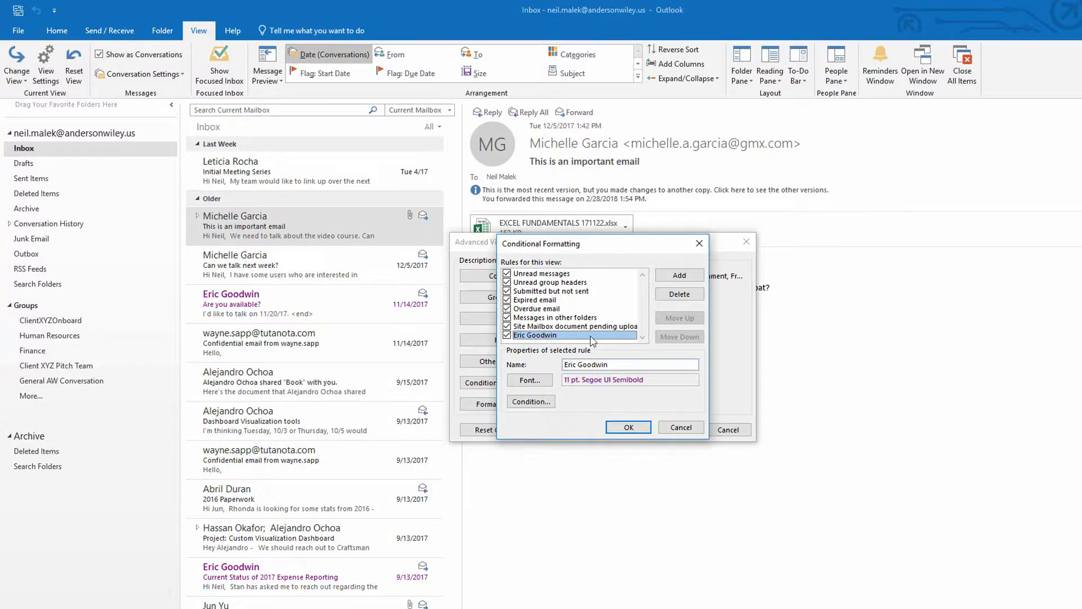
pyautogui.moveTo(607, 364); pyautogui.dragTo(537, 362)
pyautogui.write('GMX')
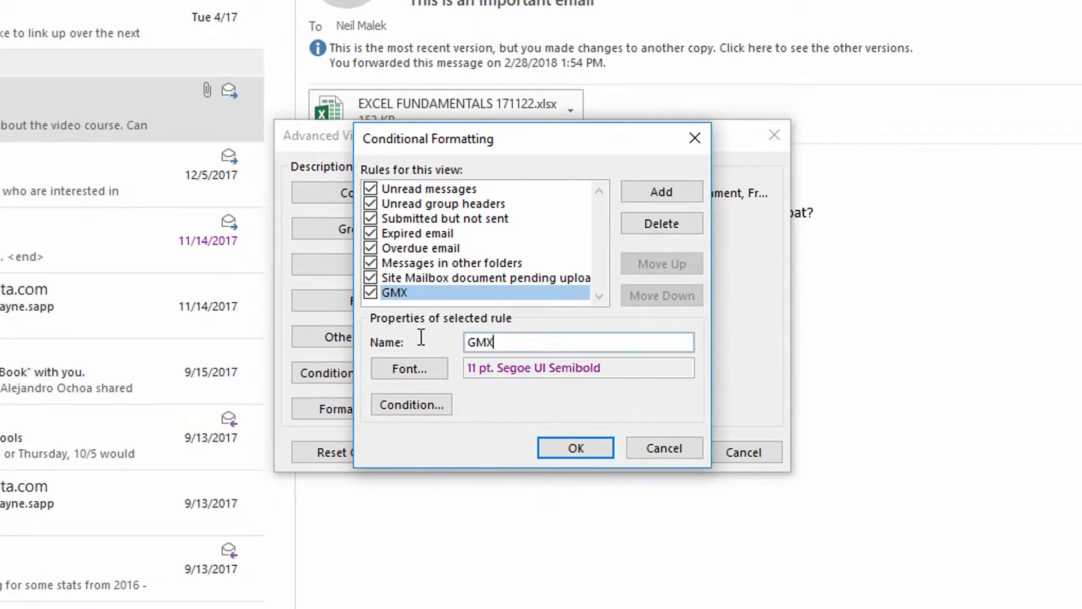
pyautogui.click(390, 407)
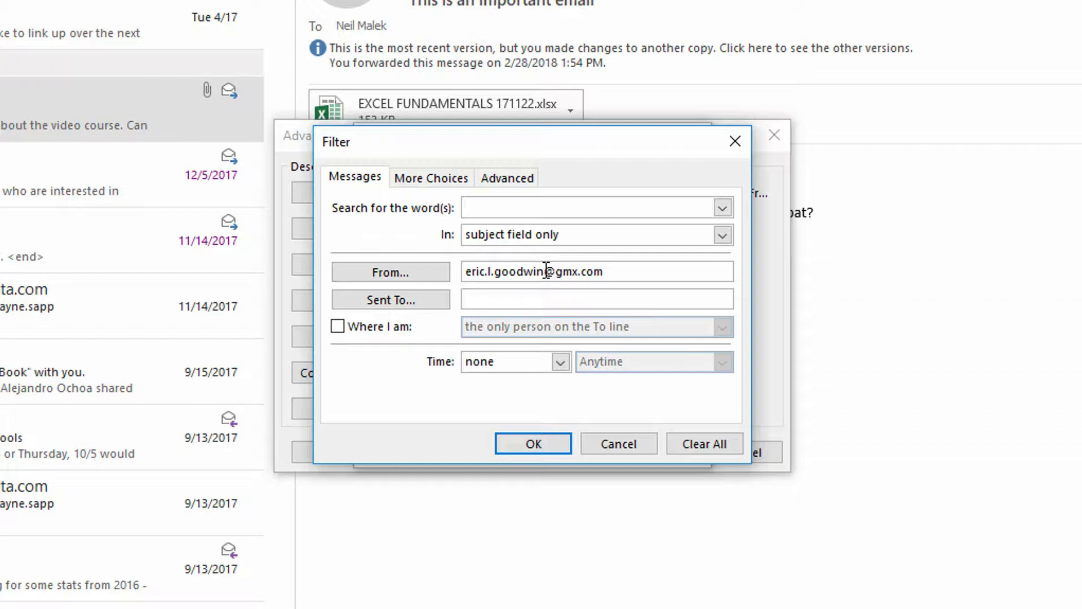
pyautogui.moveTo(546, 271); pyautogui.dragTo(453, 275)
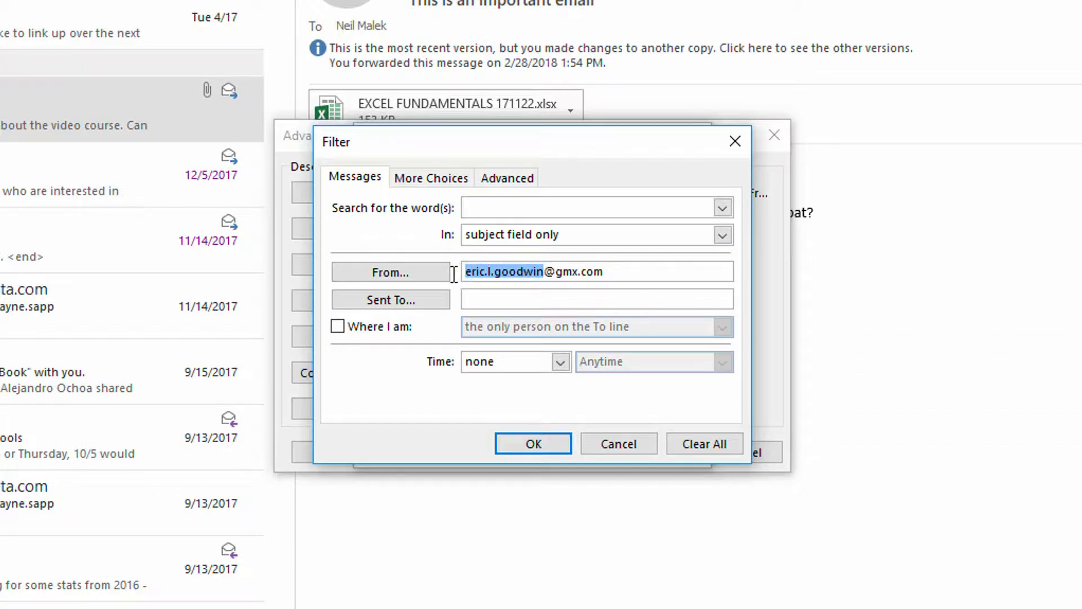
pyautogui.press('BackSpace')
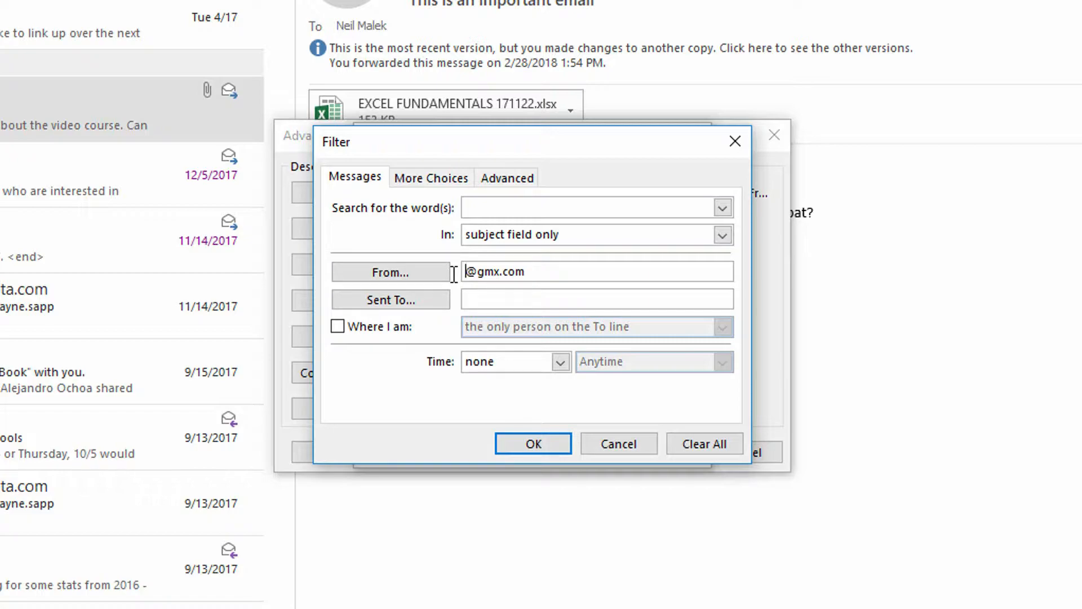
pyautogui.click(540, 437)
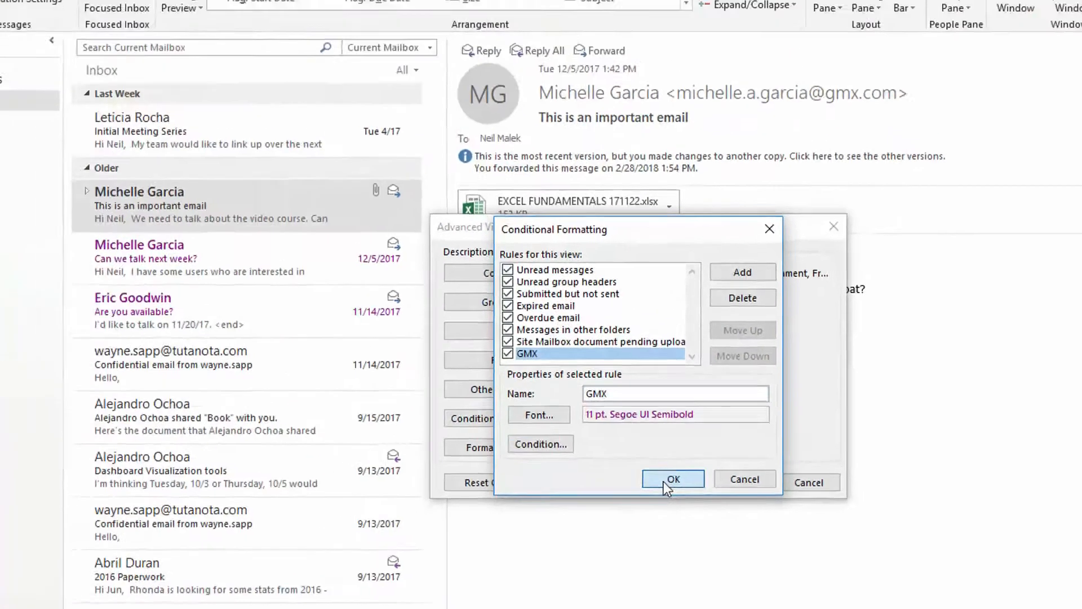
pyautogui.click(584, 451)
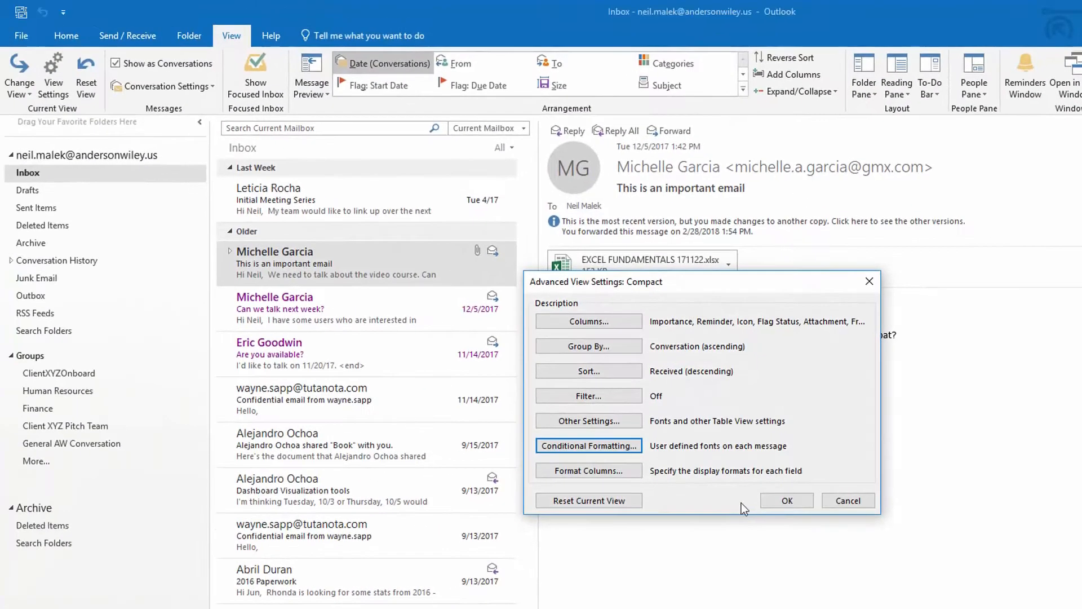
pyautogui.click(779, 500)
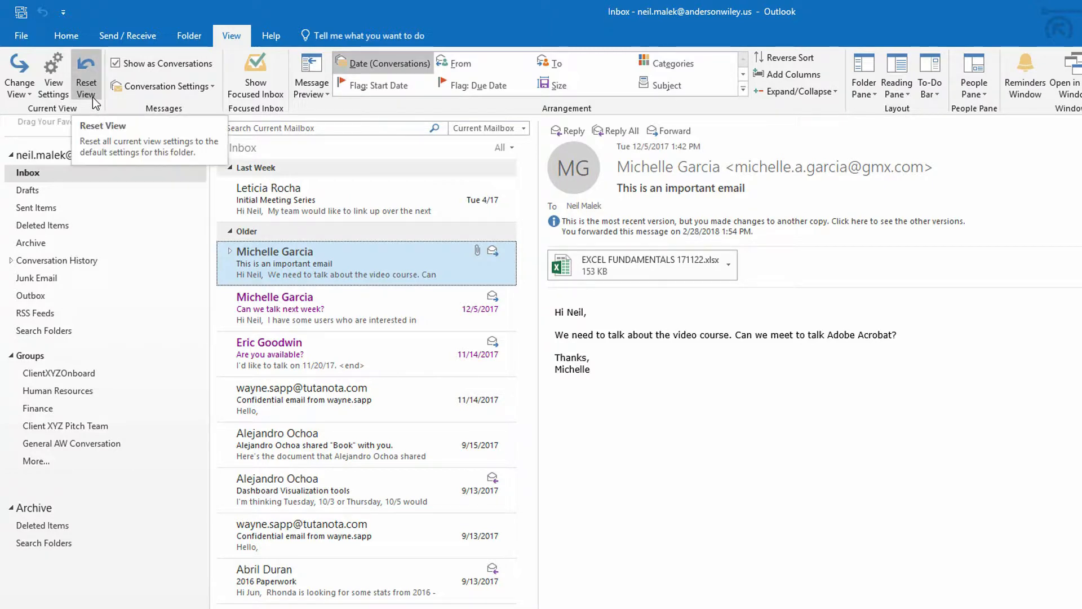
# Step: Delete the 'Color-Coded by Project' view, confirming only Compact, Single and Preview remain
pyautogui.click(26, 97)
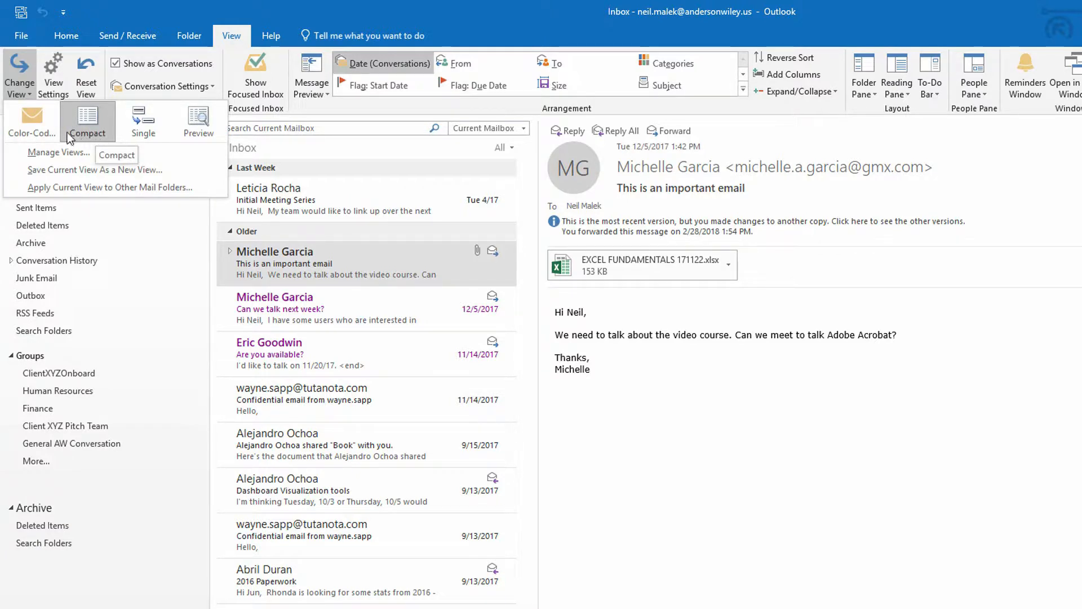
pyautogui.rightClick(34, 120)
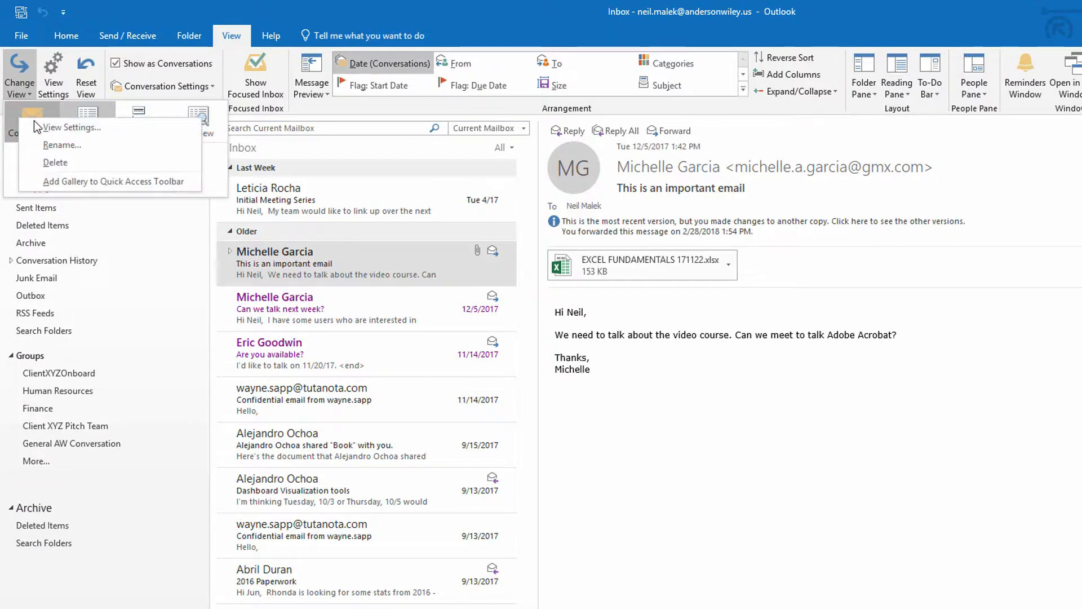
pyautogui.click(55, 163)
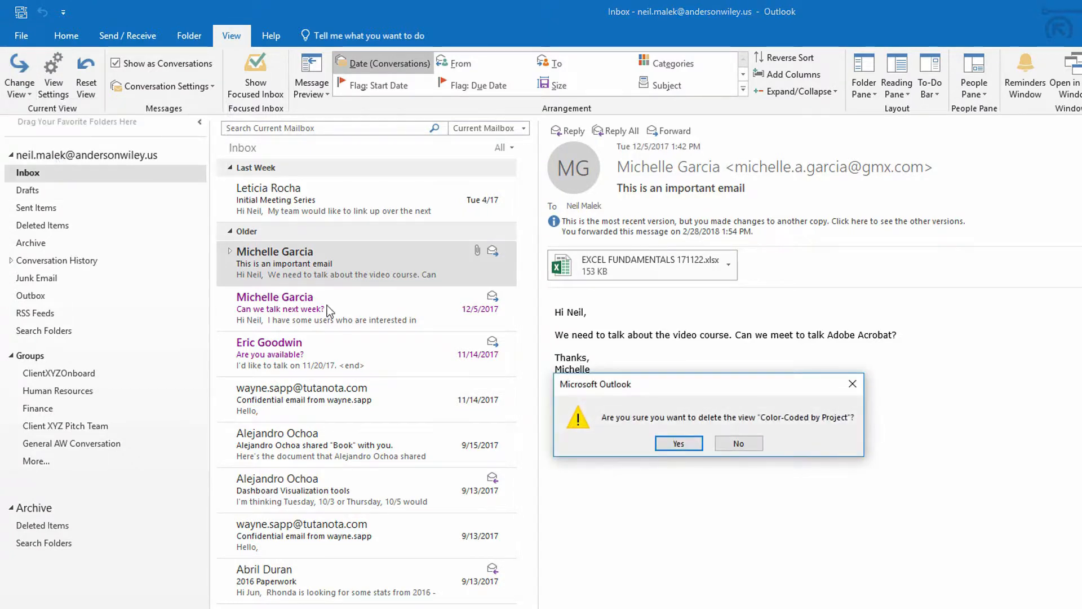
pyautogui.press('Return')
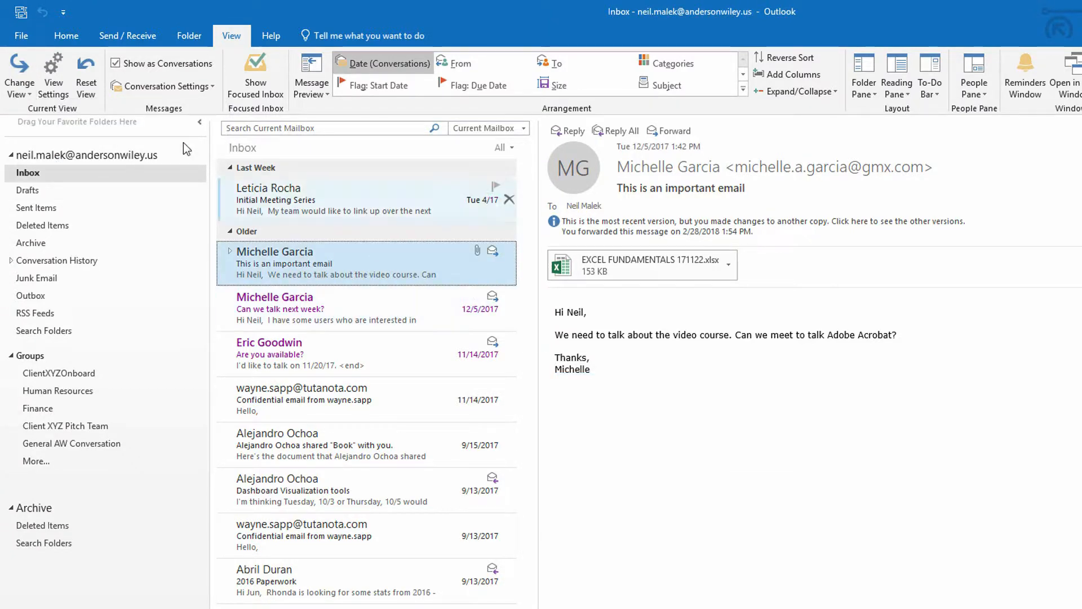
pyautogui.click(28, 94)
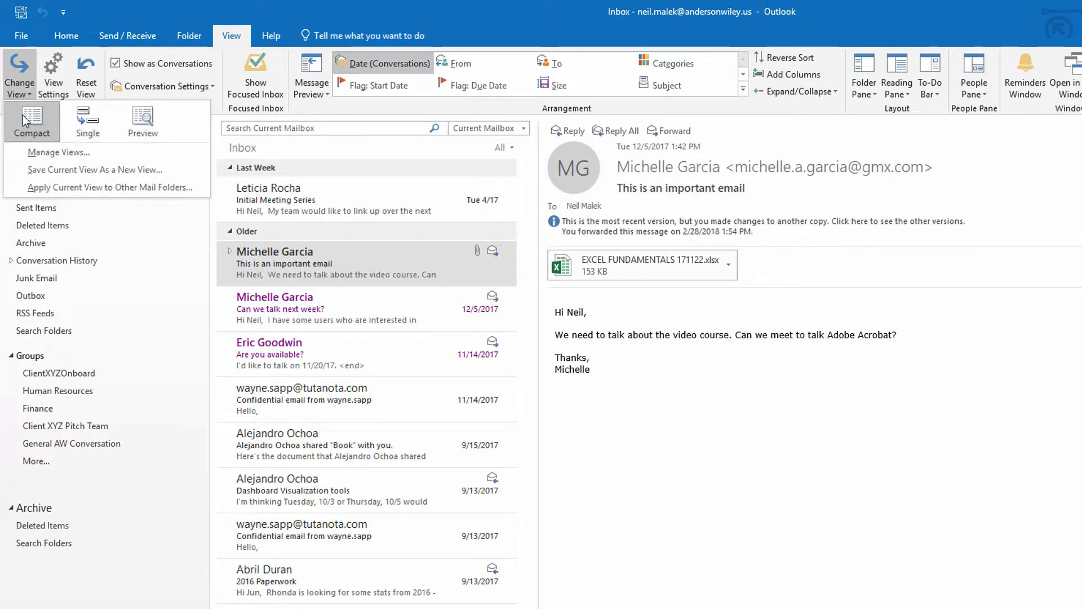
# Step: Reset the Compact view to its defaults and open Manage All Views
pyautogui.click(12, 90)
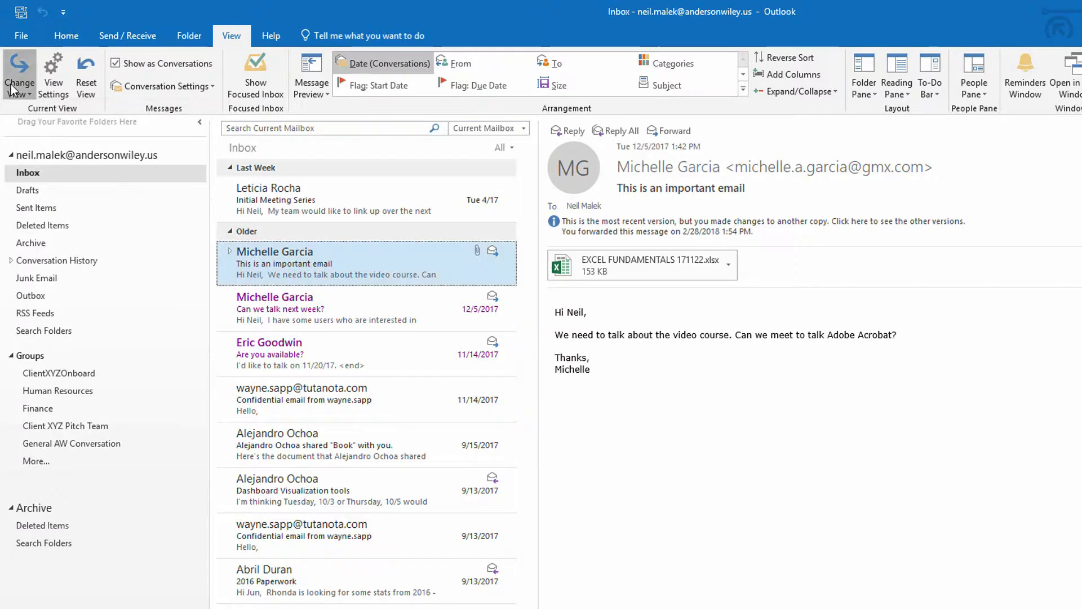
pyautogui.click(84, 98)
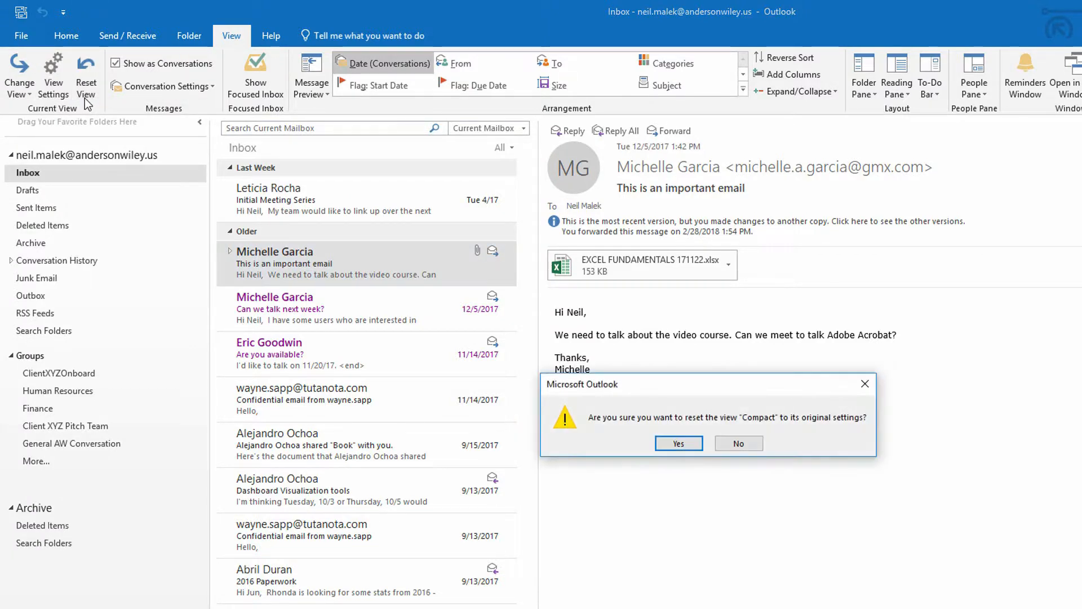
pyautogui.click(670, 444)
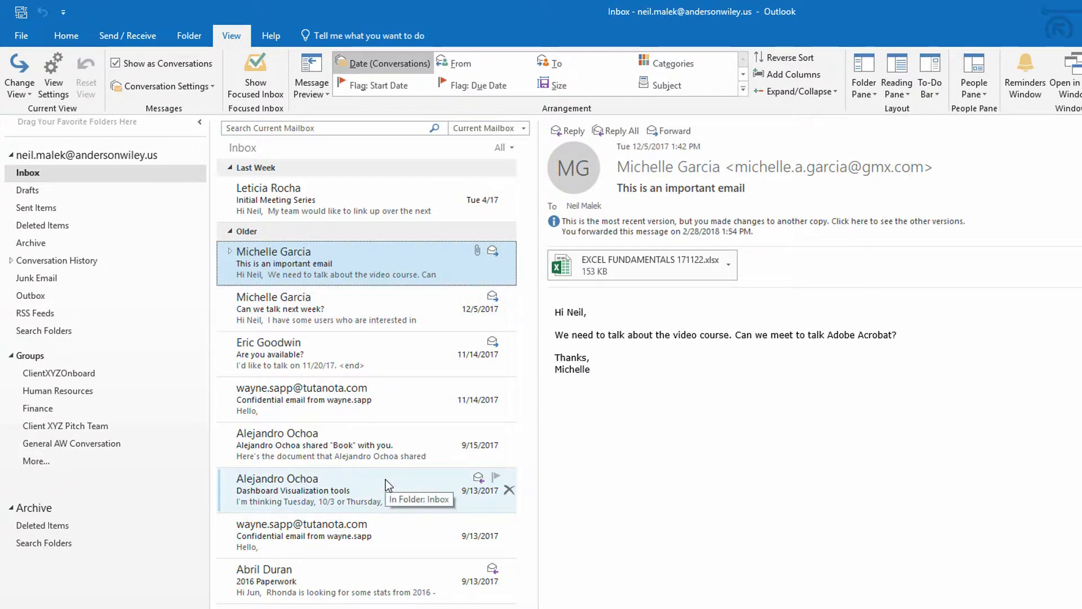
pyautogui.click(14, 97)
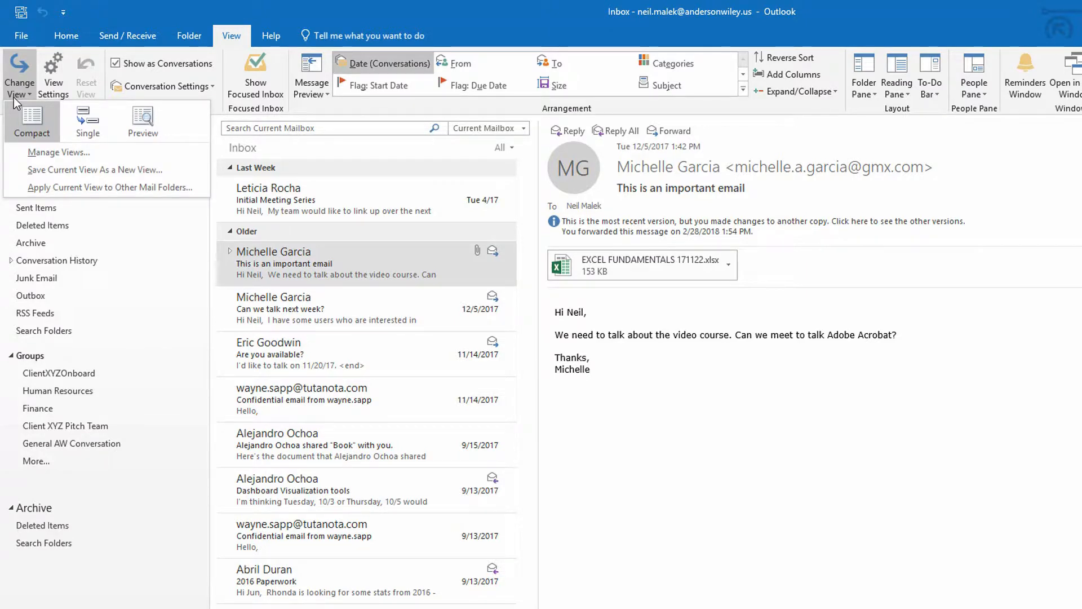
pyautogui.click(42, 153)
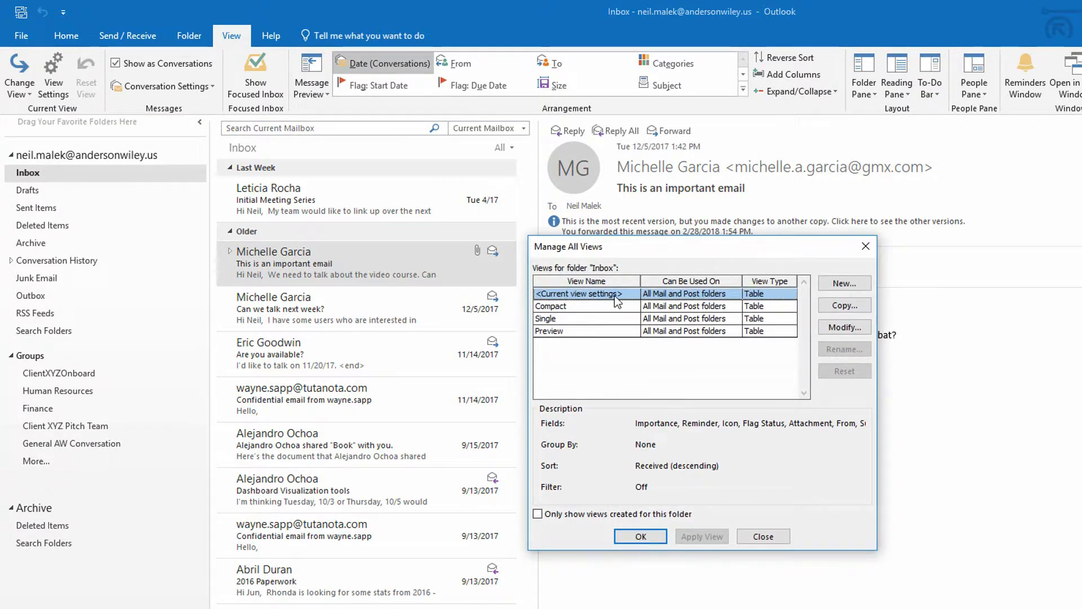
# Step: Copy the Compact view under the name 'Color-Coded', then open its Conditional Formatting rules
pyautogui.click(829, 306)
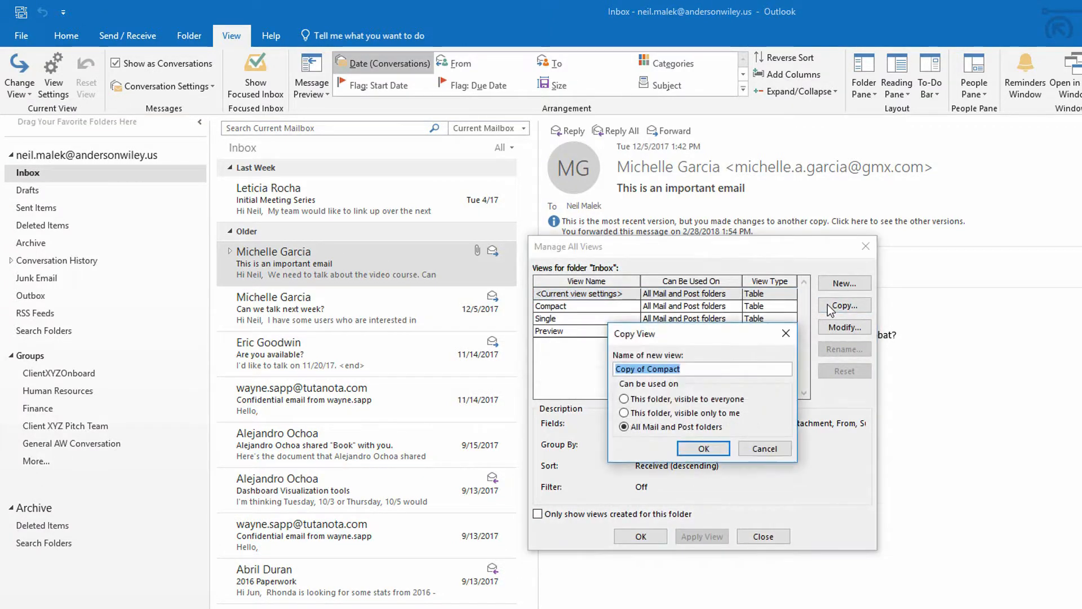
pyautogui.write('Col')
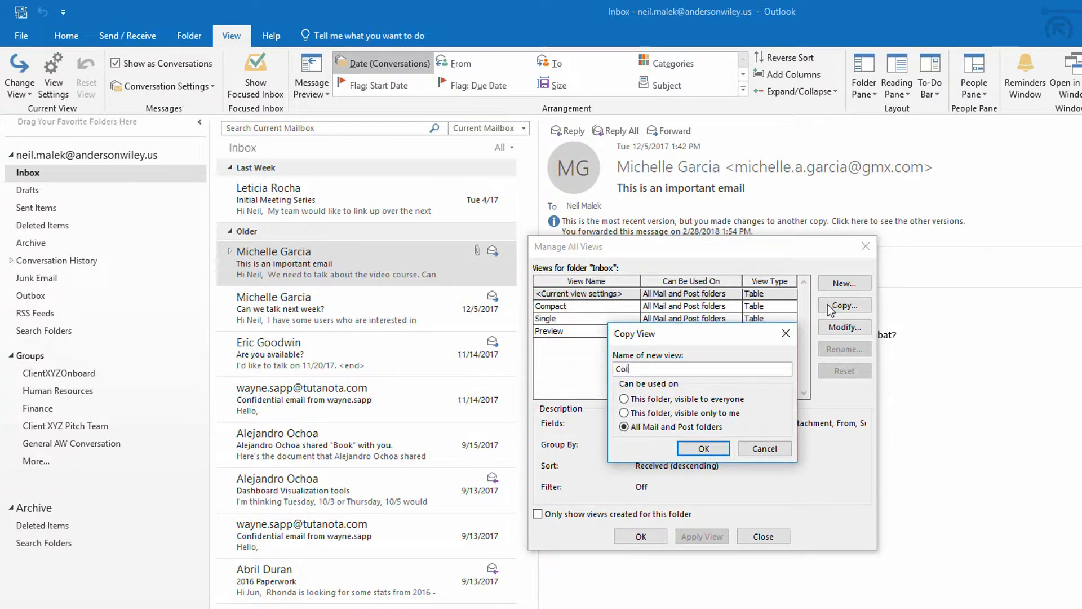
pyautogui.write('or-Coded')
pyautogui.click(696, 444)
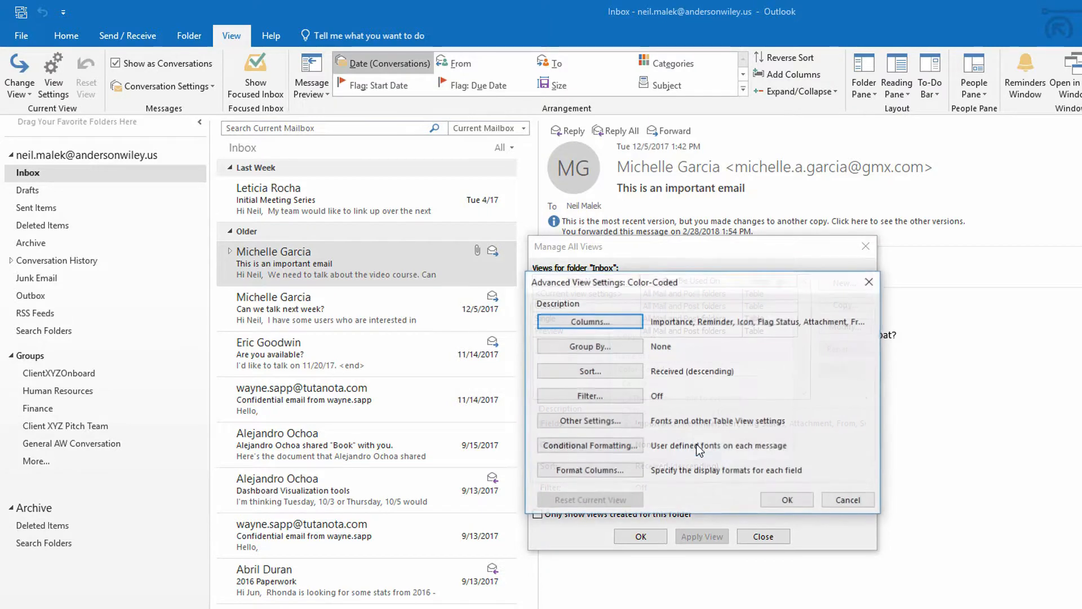
pyautogui.click(626, 445)
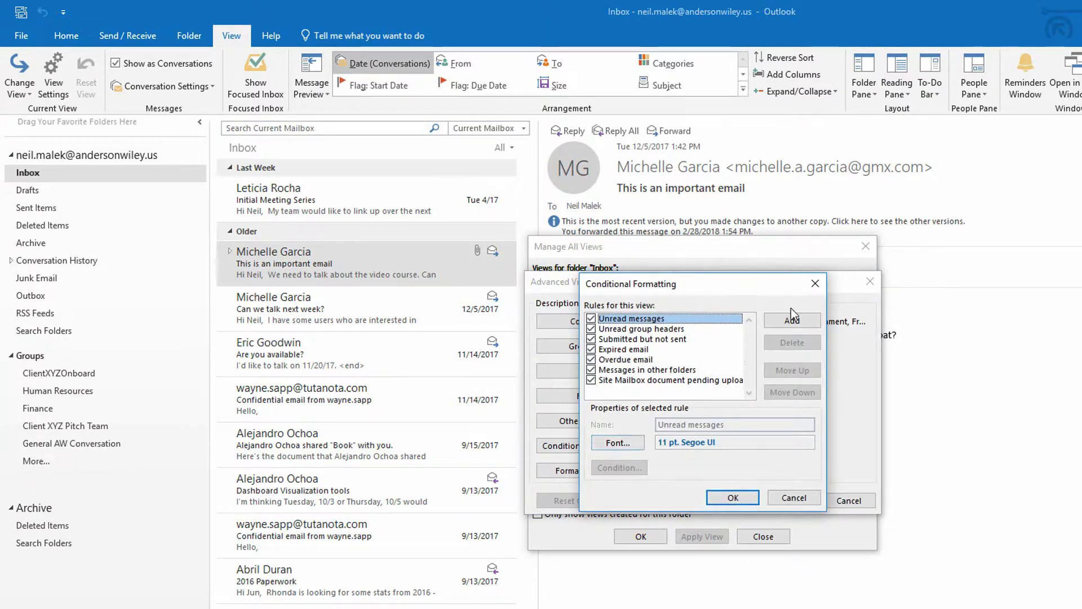
# Step: Add a formatting rule named 'GMX' with purple Segoe UI Semibold text
pyautogui.click(792, 320)
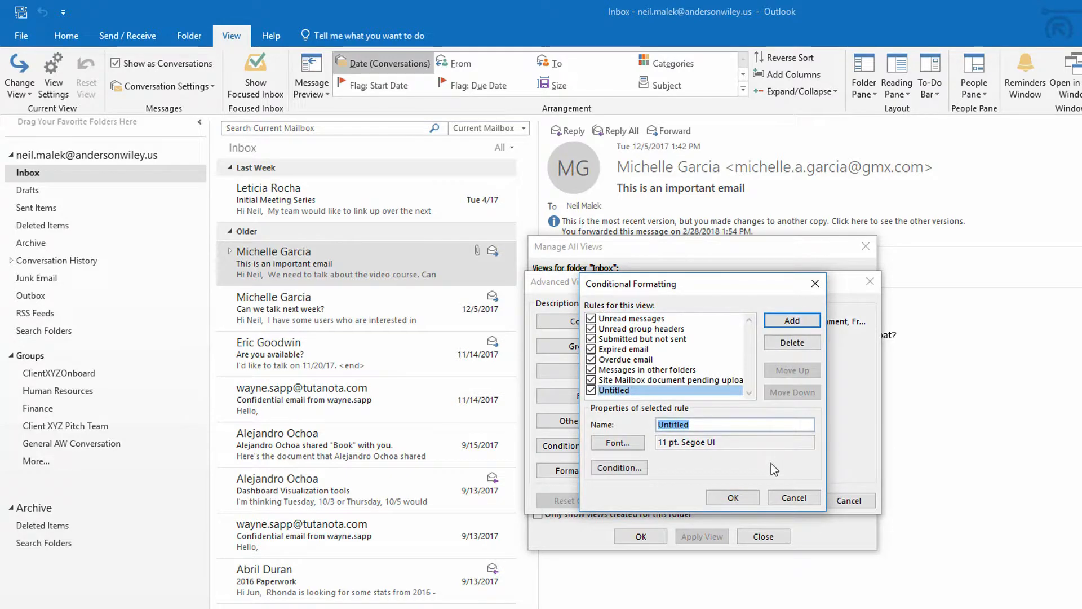
pyautogui.write('GMX')
pyautogui.click(611, 444)
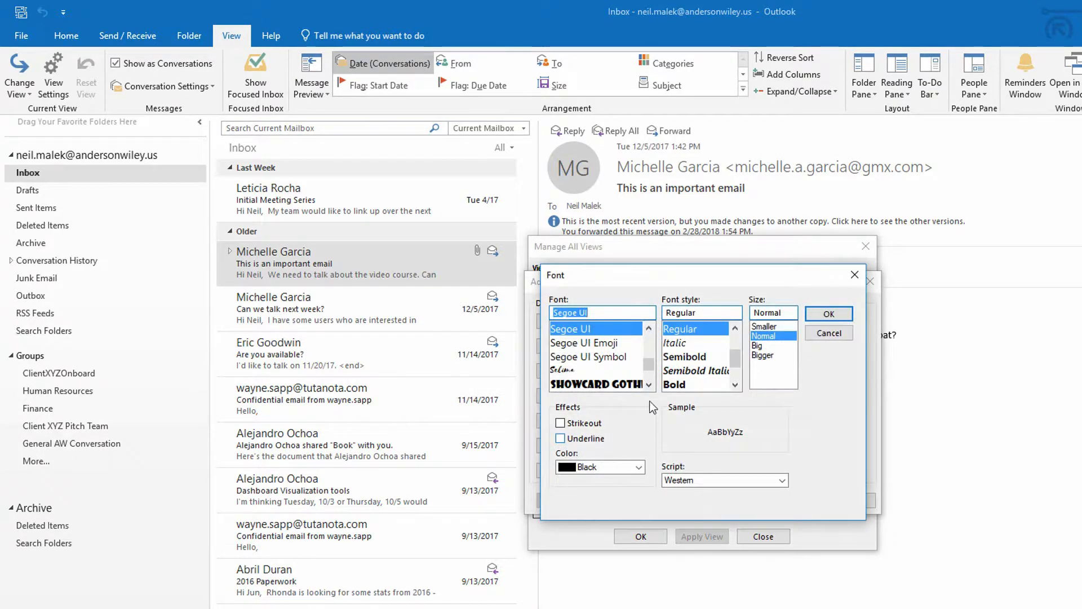
pyautogui.click(682, 370)
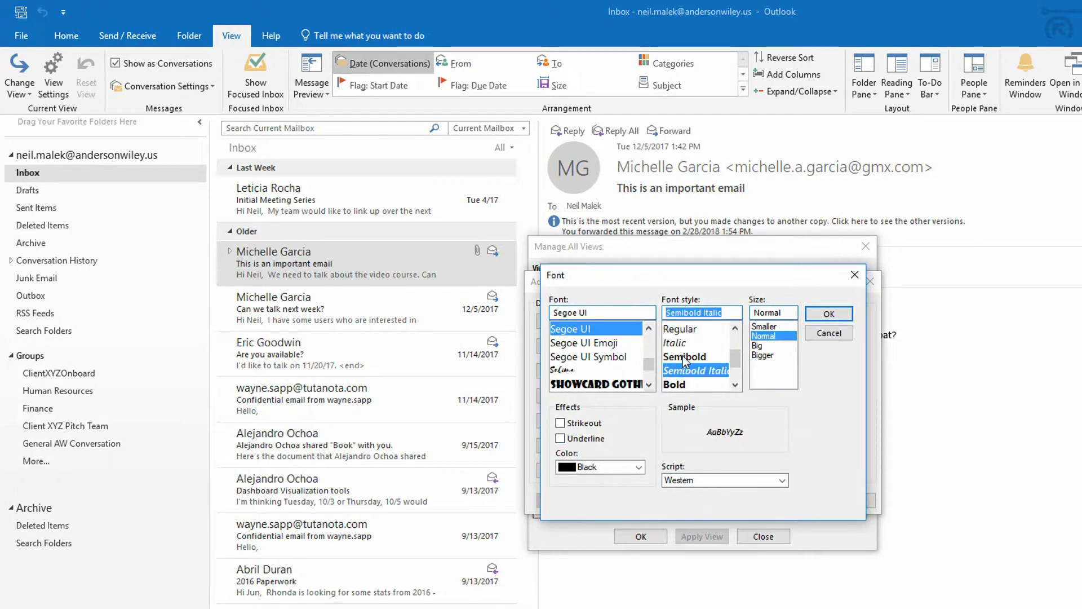
pyautogui.click(682, 356)
pyautogui.click(604, 467)
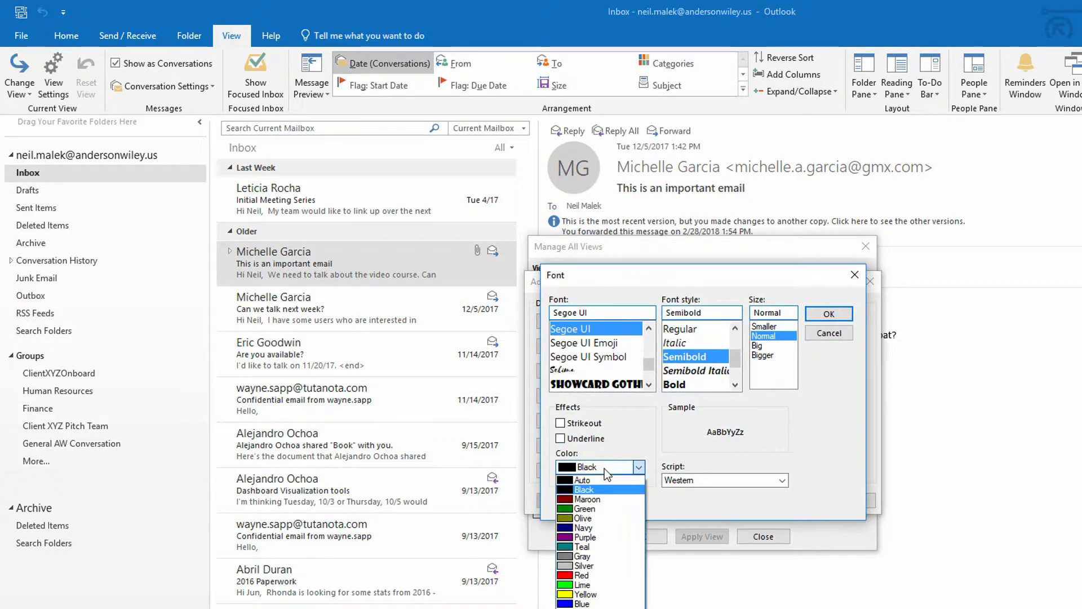
pyautogui.click(586, 537)
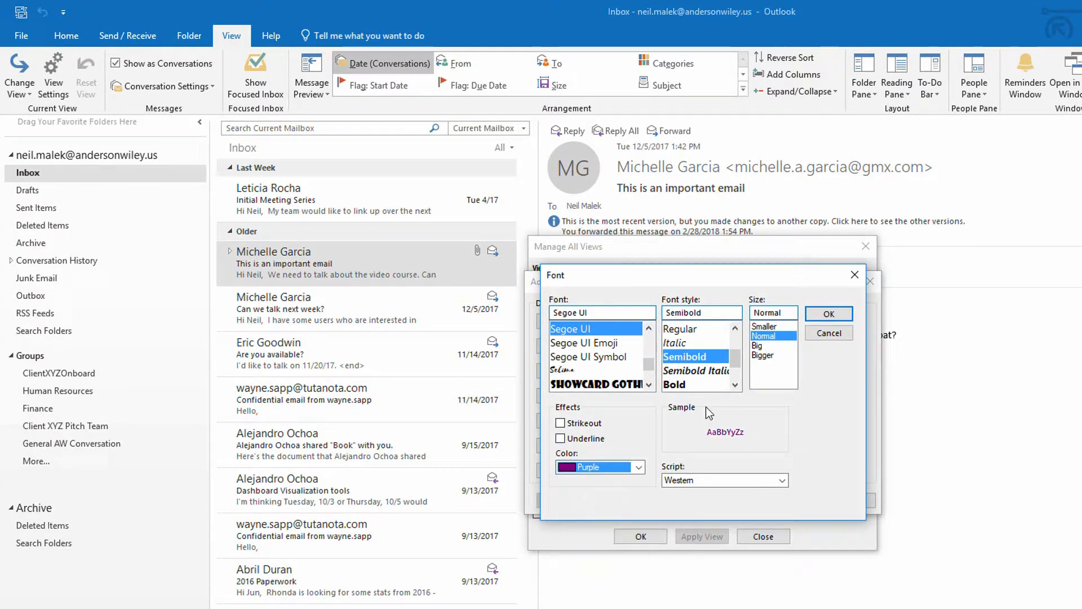
pyautogui.click(824, 316)
pyautogui.click(615, 469)
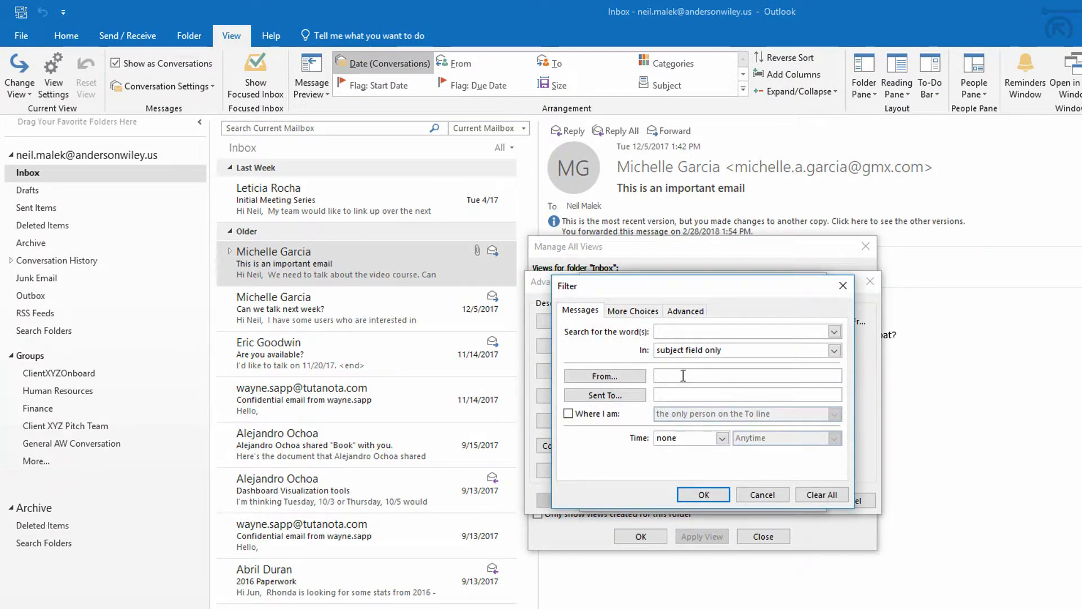
pyautogui.click(683, 375)
pyautogui.write('@gmx.com')
pyautogui.click(701, 495)
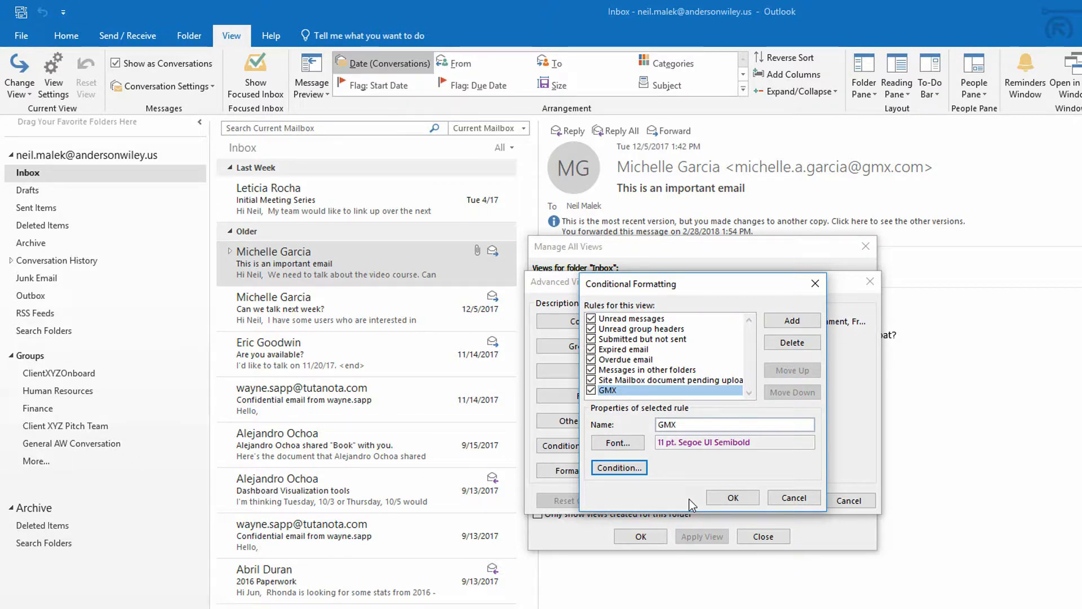
# Step: Add a formatting rule named 'Outlook Media Group' with green semibold text
pyautogui.click(791, 320)
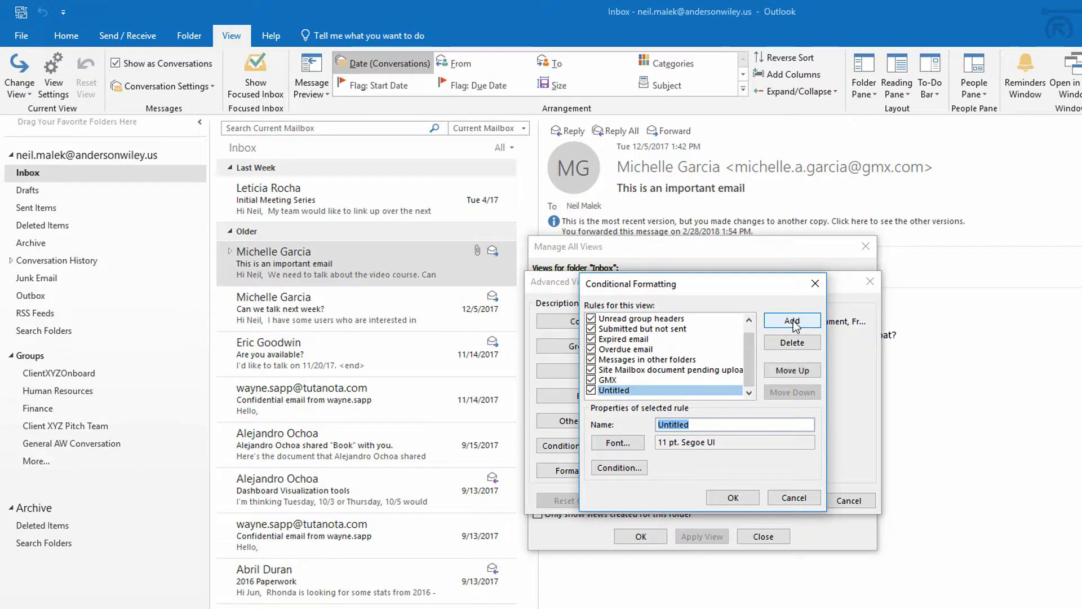
pyautogui.write('Outlook Media Group')
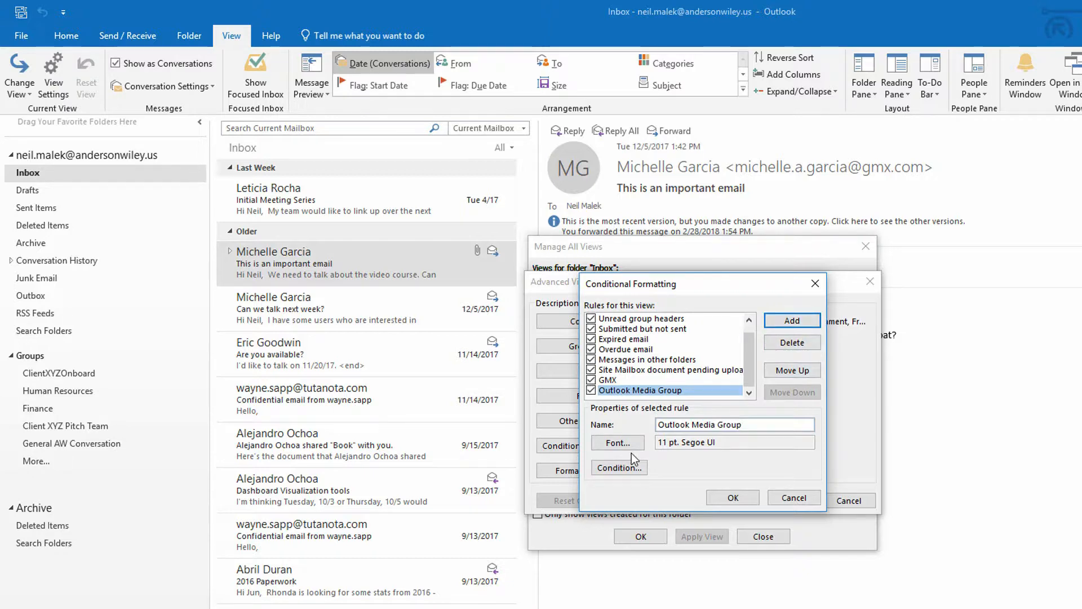
pyautogui.click(616, 443)
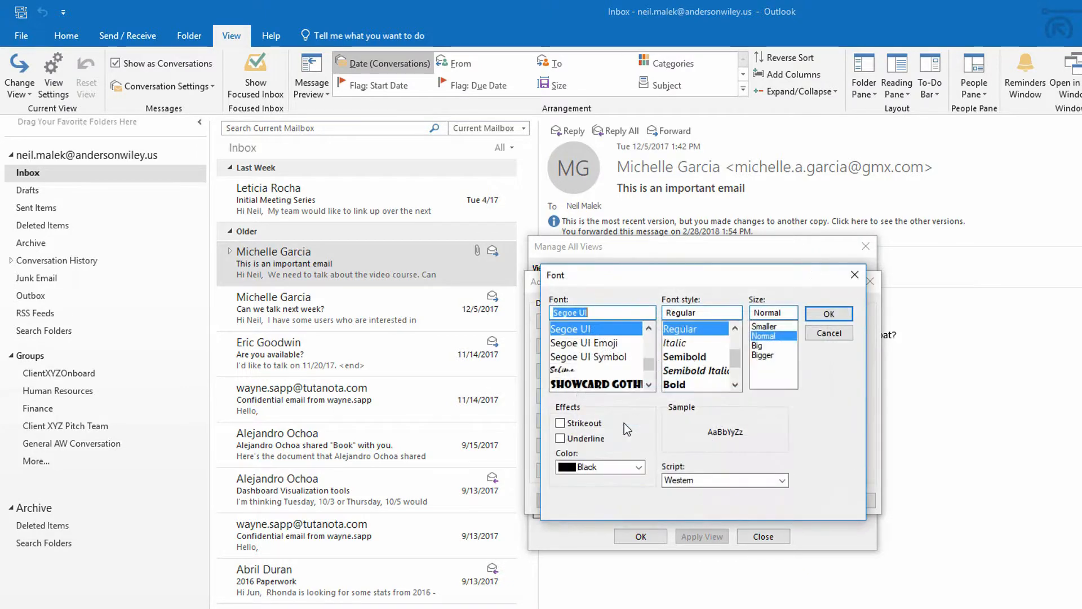
pyautogui.click(691, 356)
pyautogui.click(639, 467)
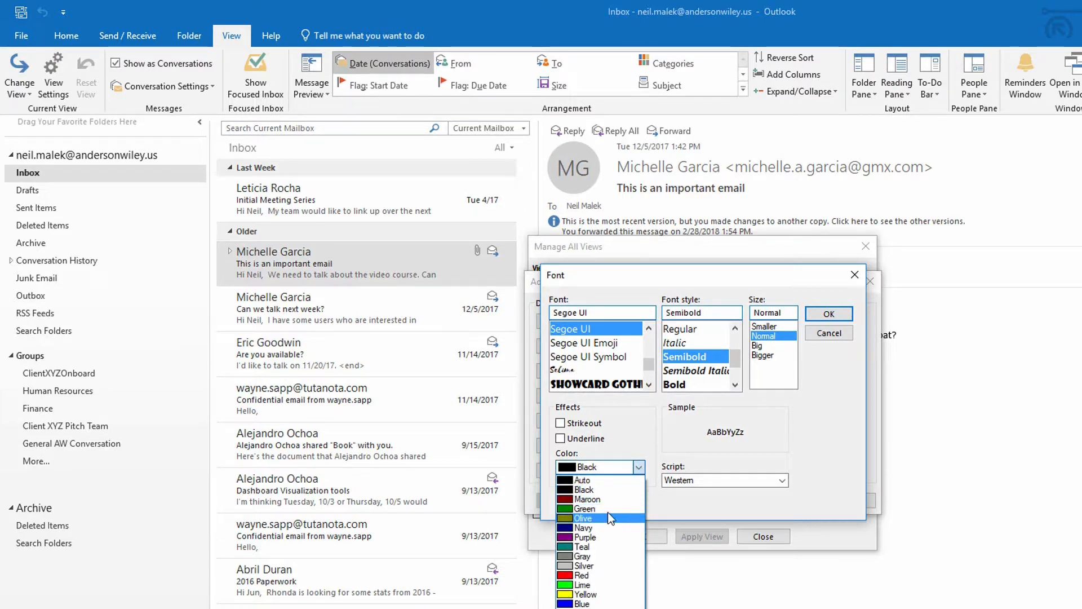
pyautogui.click(606, 509)
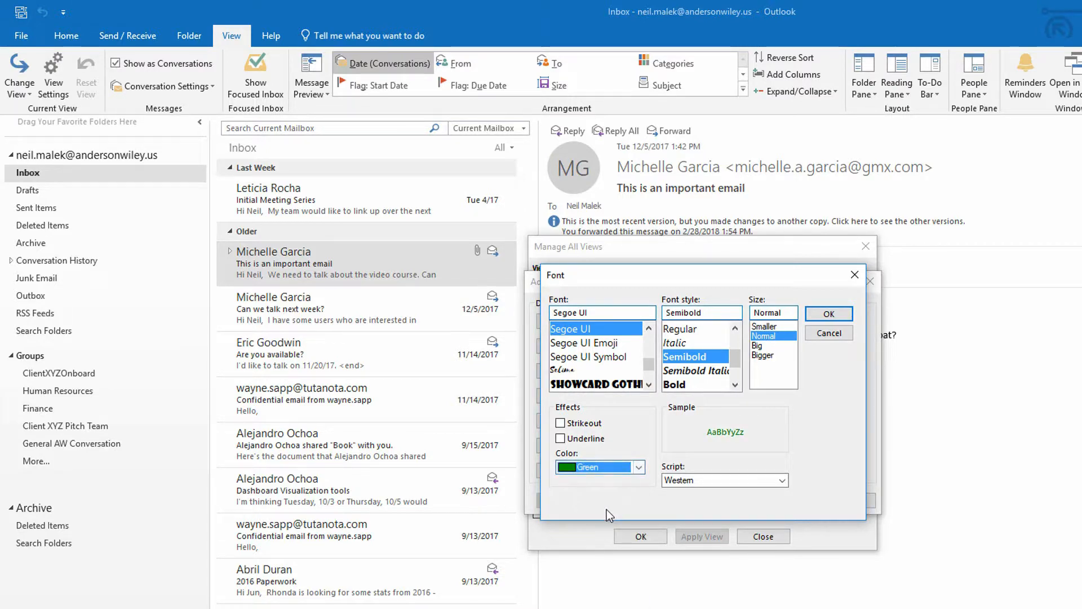
pyautogui.click(828, 316)
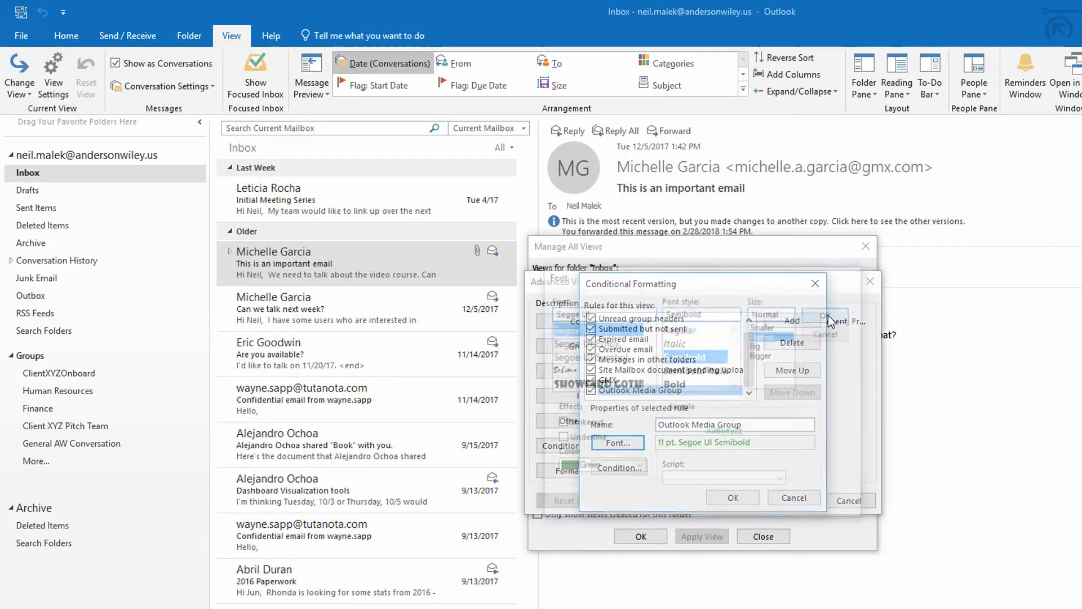
pyautogui.click(615, 472)
pyautogui.click(674, 376)
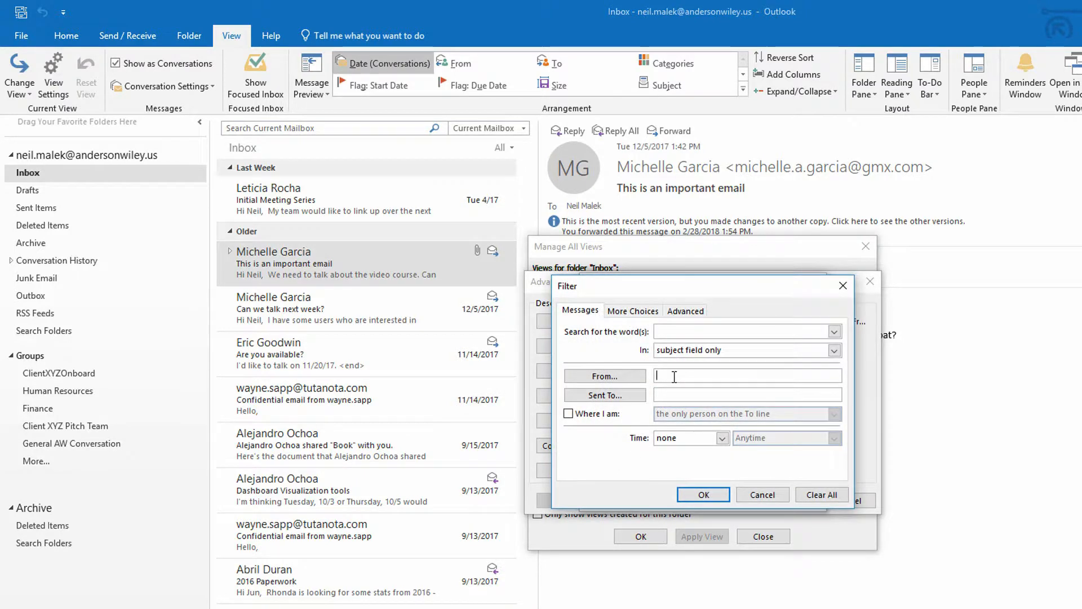
pyautogui.write('@outlook.com')
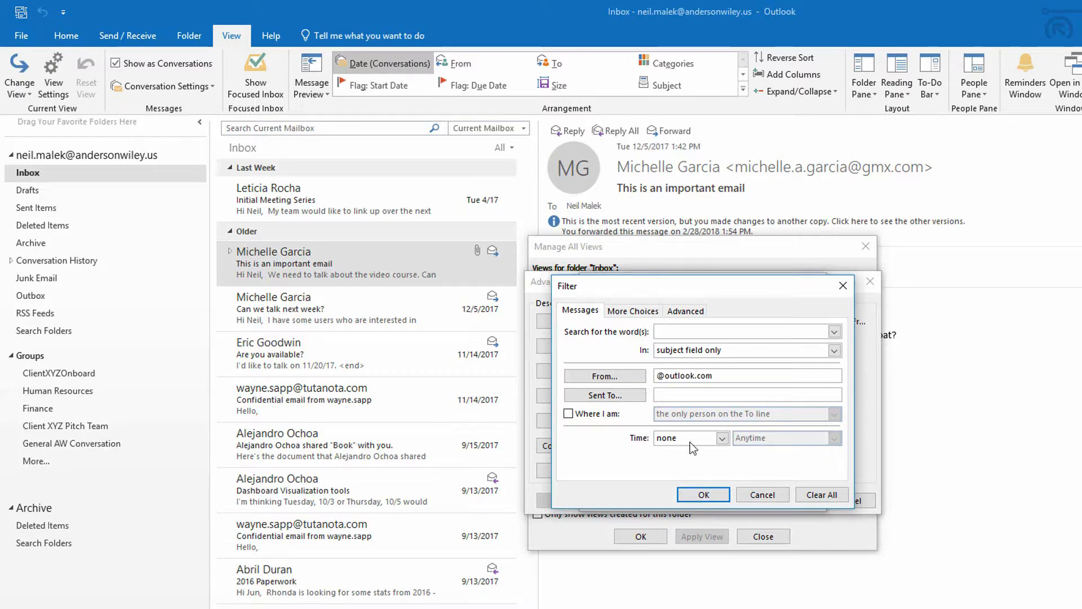
pyautogui.click(693, 499)
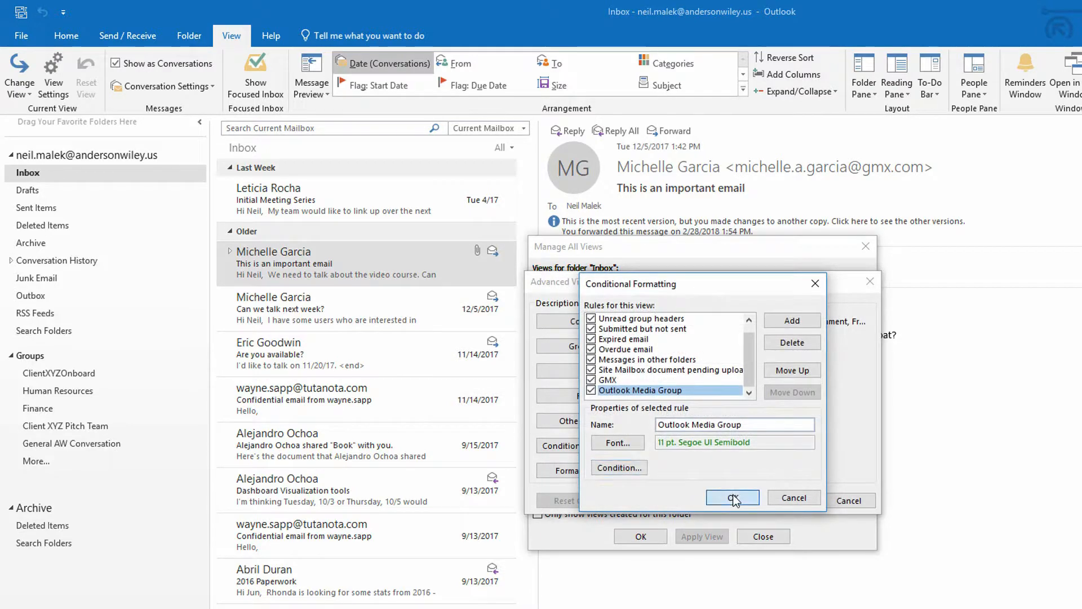
pyautogui.click(732, 497)
pyautogui.click(778, 500)
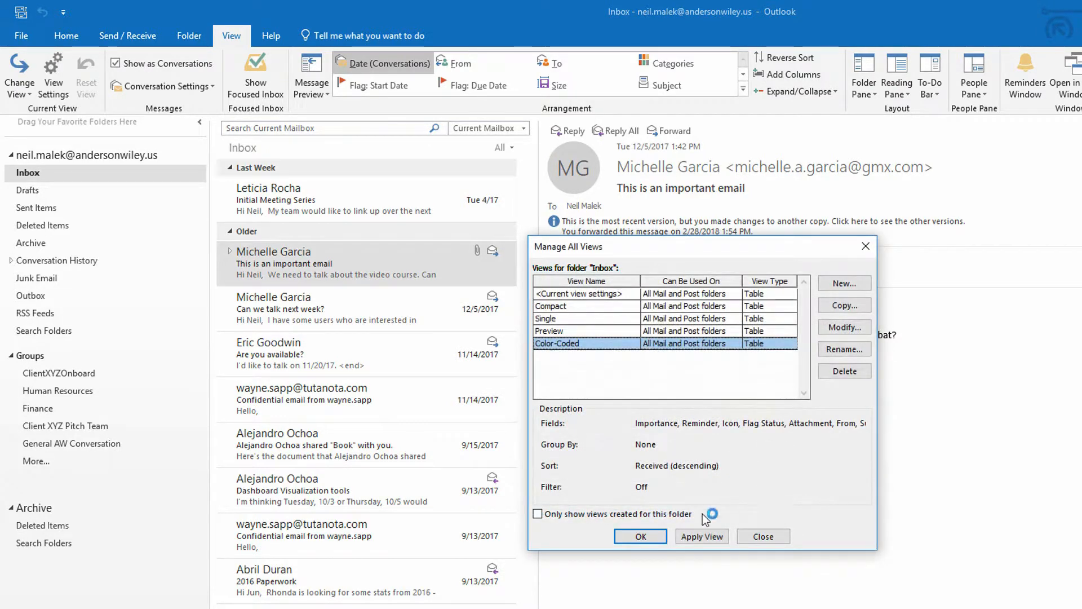
# Step: Select the Color-Coded view in Manage All Views and apply it to the Inbox
pyautogui.click(704, 536)
pyautogui.click(589, 307)
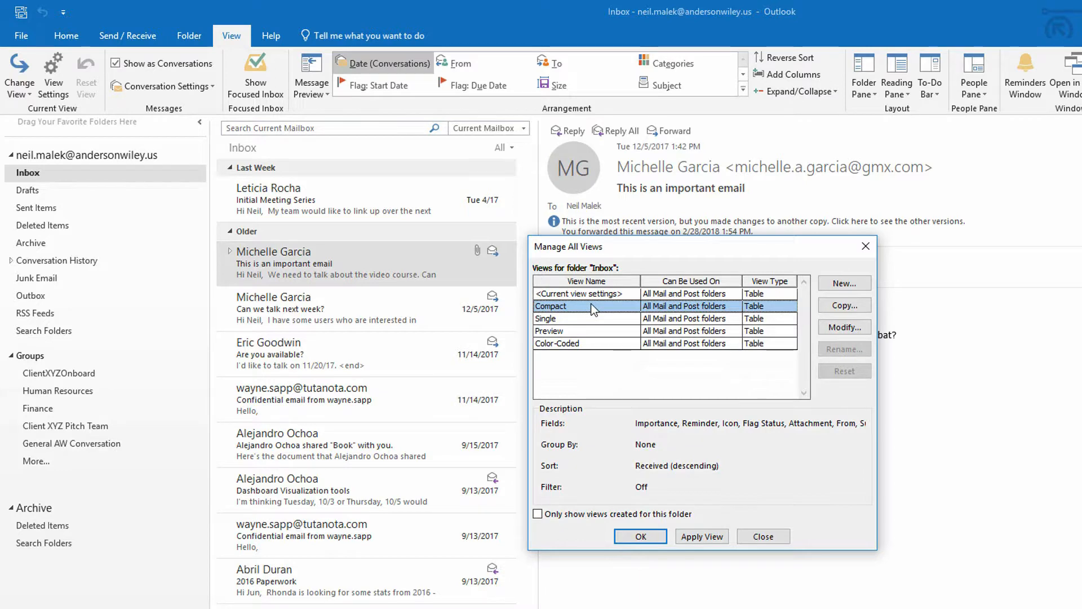
pyautogui.click(575, 343)
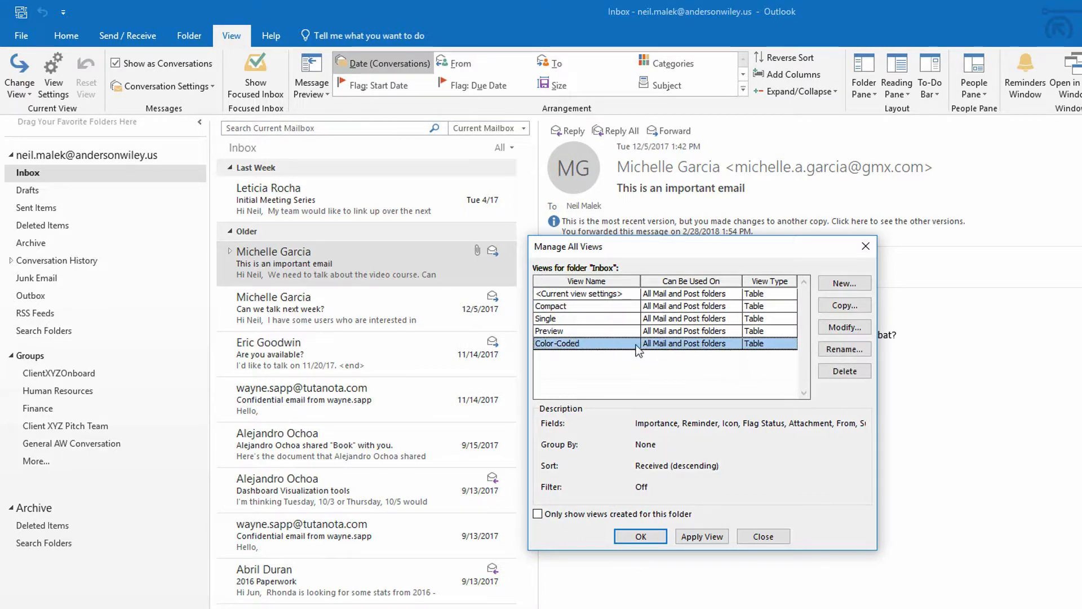
pyautogui.click(692, 538)
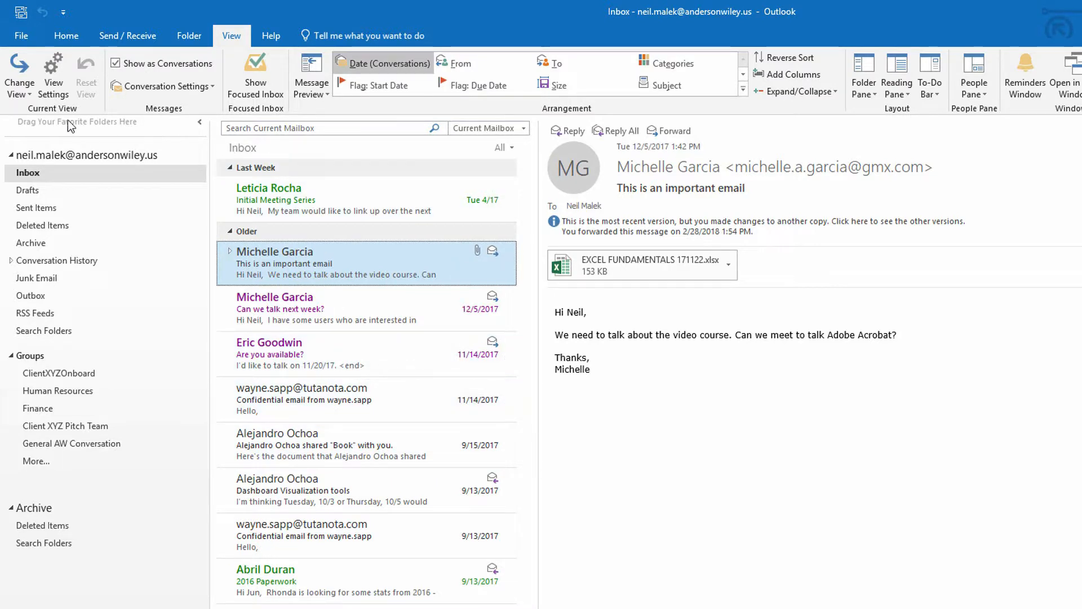
# Step: Switch the Inbox from Compact to Color-Coded and back to Compact using Change View
pyautogui.click(30, 93)
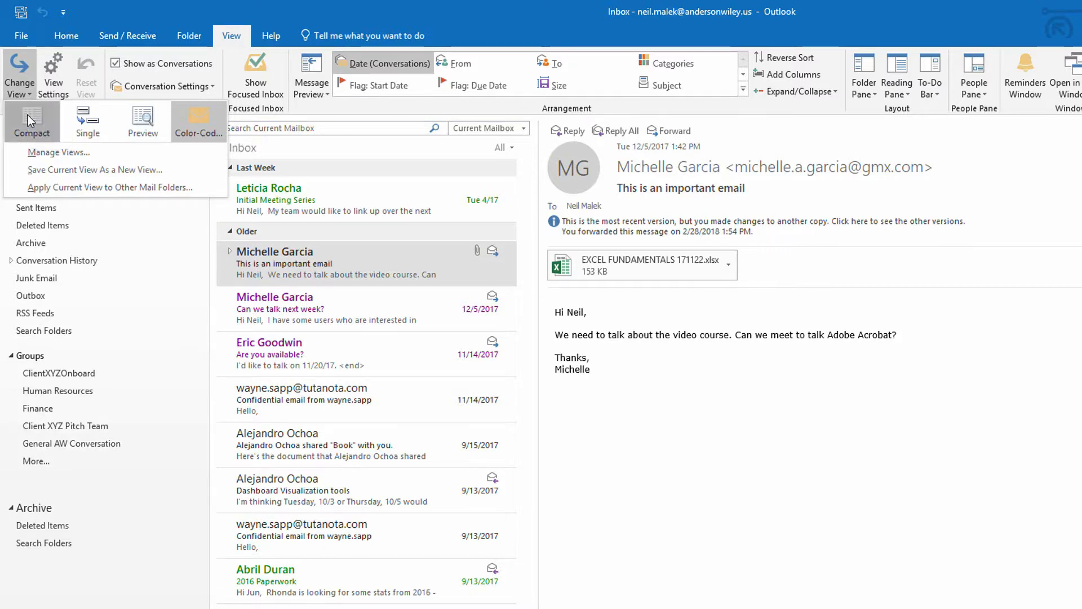
pyautogui.click(28, 119)
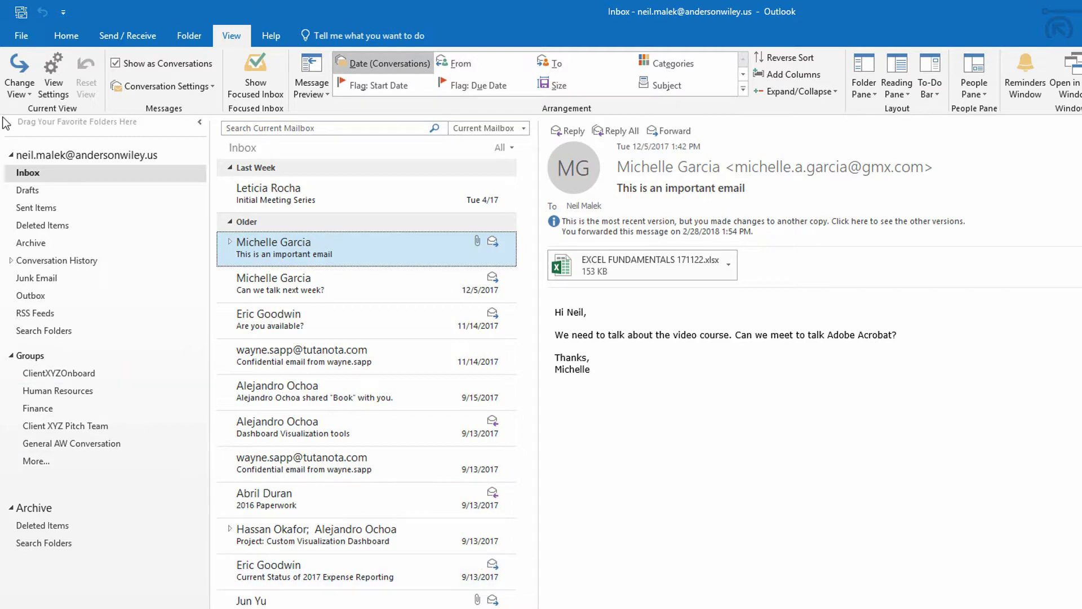
pyautogui.click(21, 95)
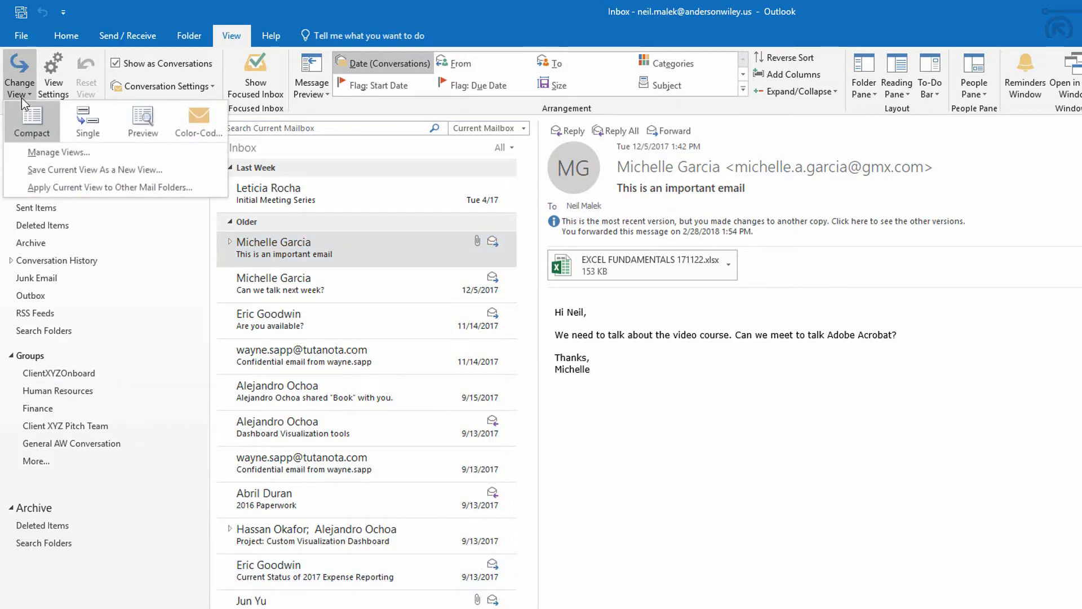
pyautogui.click(187, 138)
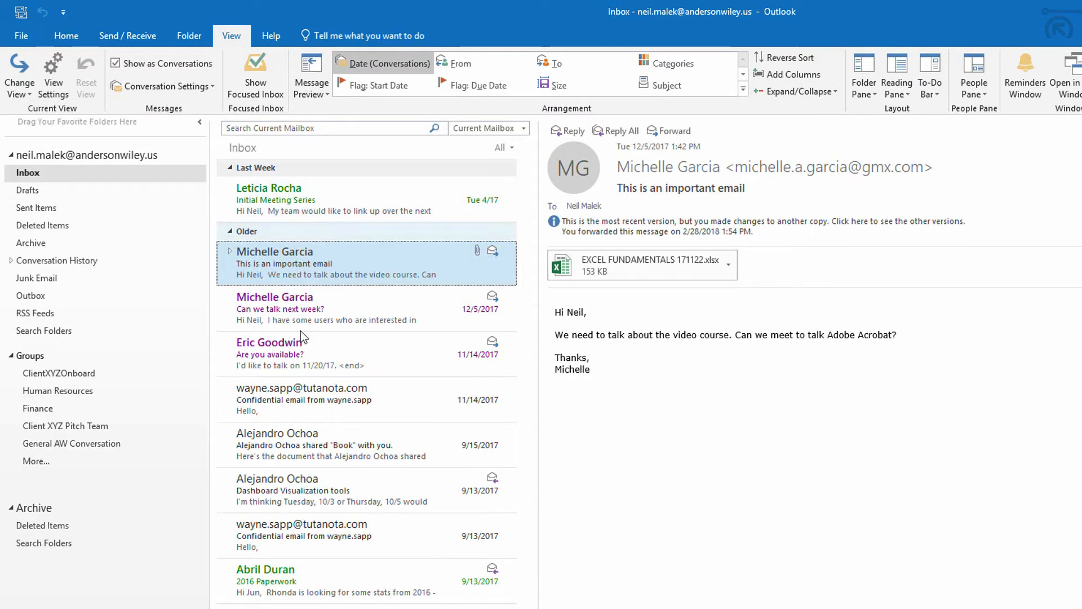
pyautogui.click(23, 89)
pyautogui.click(26, 122)
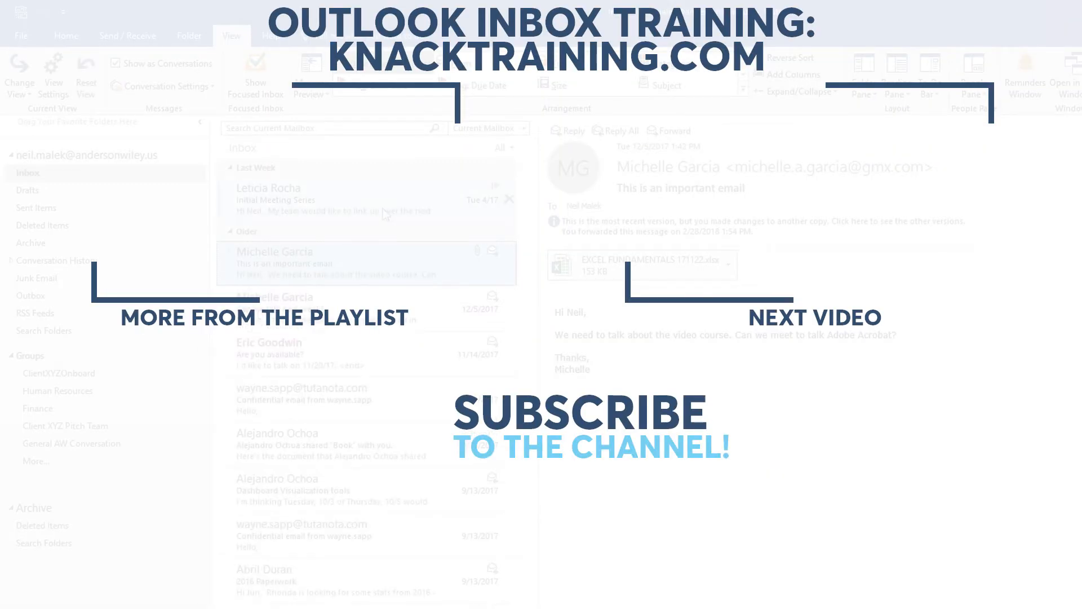
pyautogui.click(21, 85)
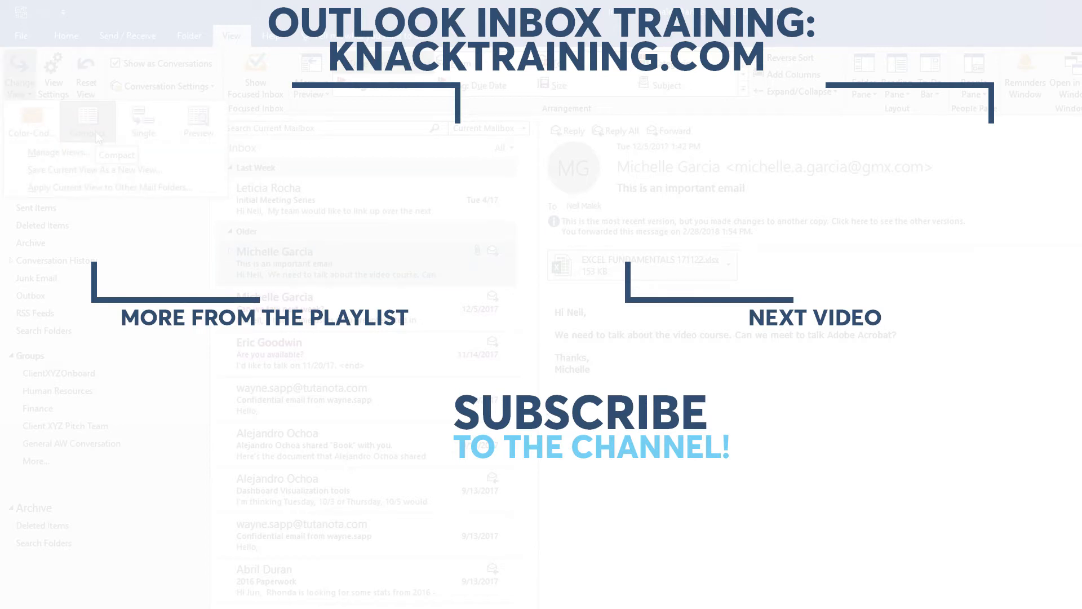
pyautogui.click(87, 79)
pyautogui.click(677, 444)
pyautogui.click(20, 82)
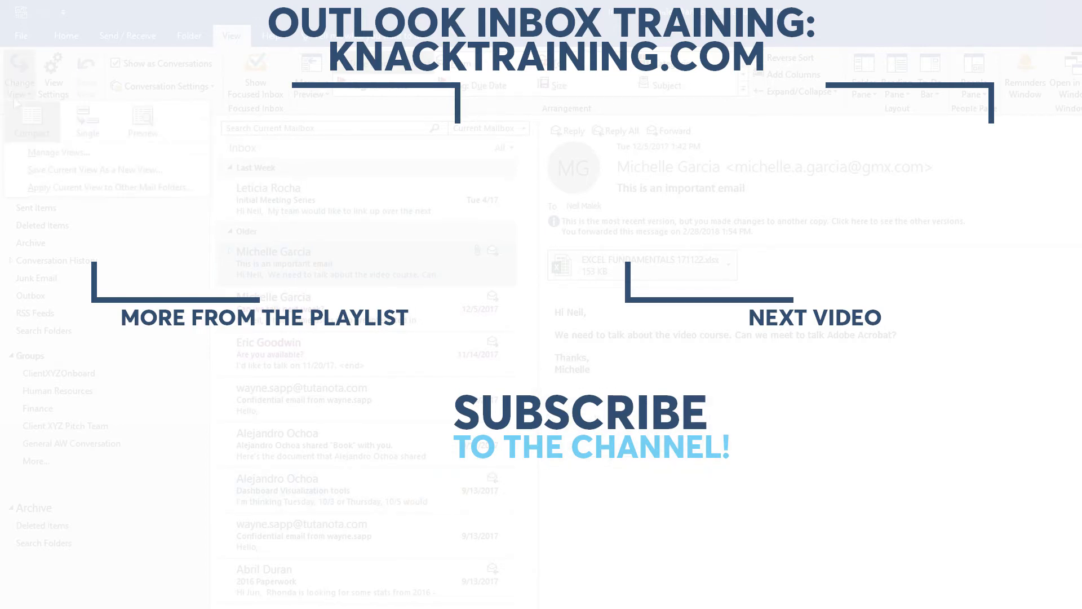
pyautogui.click(59, 152)
pyautogui.click(843, 305)
pyautogui.write('Color-Coded')
pyautogui.click(703, 448)
pyautogui.click(575, 446)
pyautogui.click(792, 321)
pyautogui.click(619, 444)
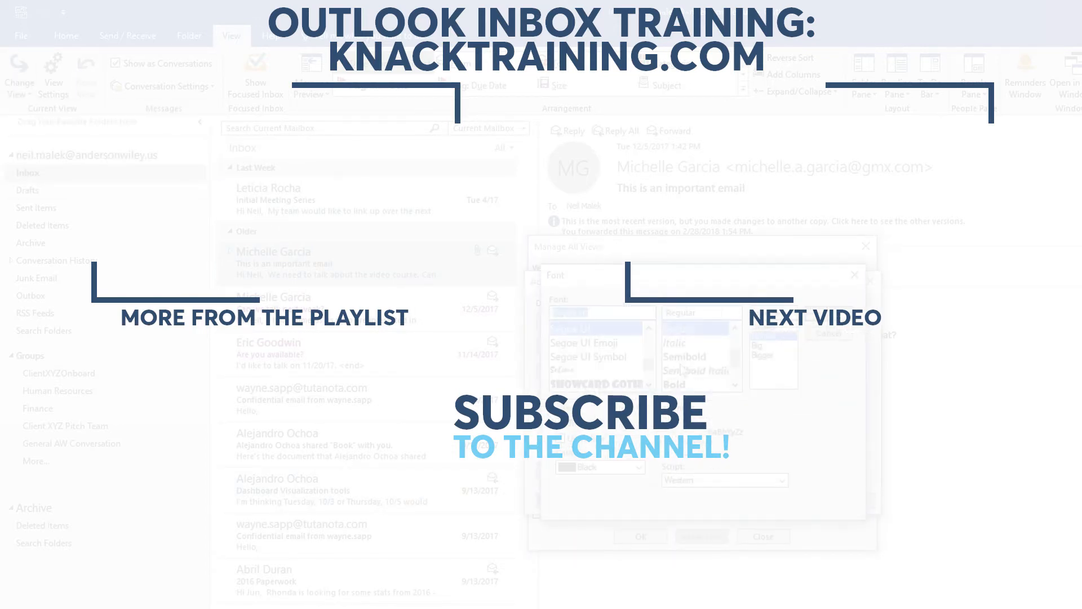
pyautogui.click(769, 502)
pyautogui.click(619, 467)
pyautogui.click(692, 503)
pyautogui.click(792, 323)
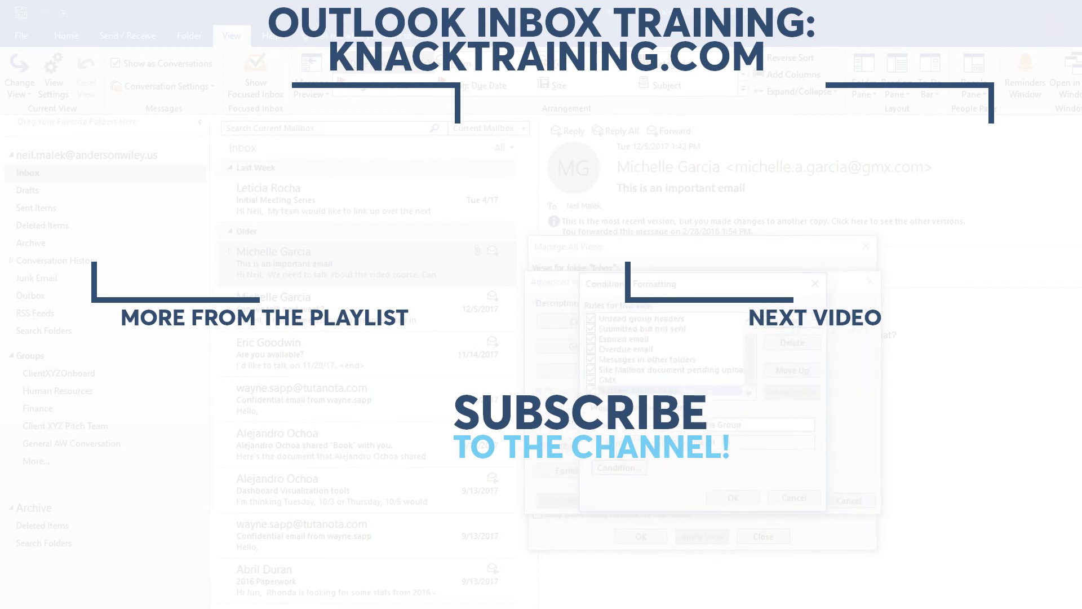
pyautogui.click(619, 443)
pyautogui.click(769, 502)
pyautogui.click(619, 468)
pyautogui.click(692, 504)
pyautogui.click(733, 497)
pyautogui.click(788, 500)
pyautogui.click(586, 306)
pyautogui.click(586, 343)
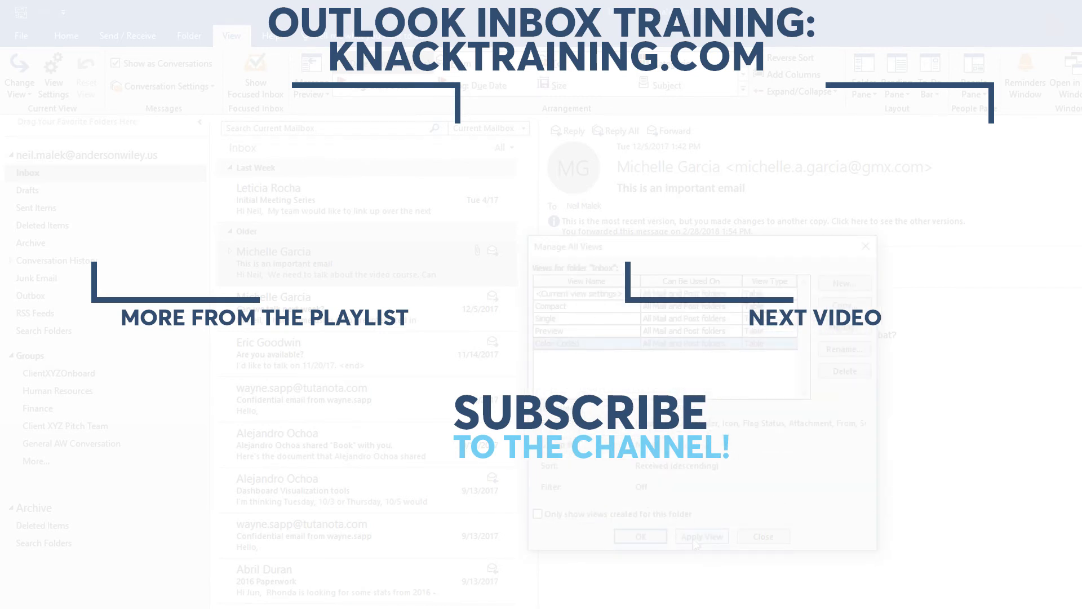
pyautogui.click(694, 538)
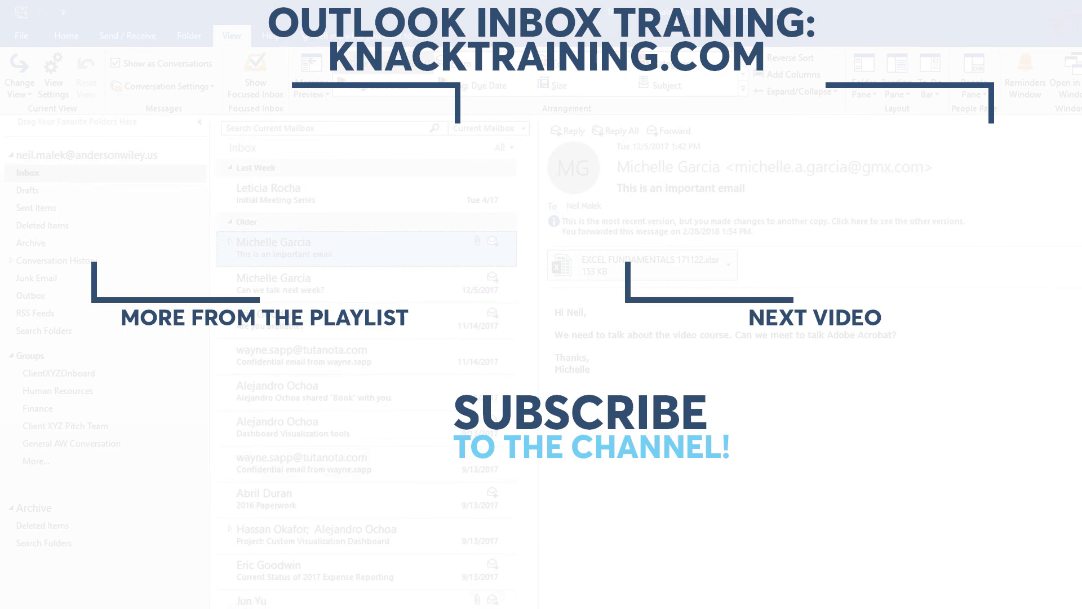